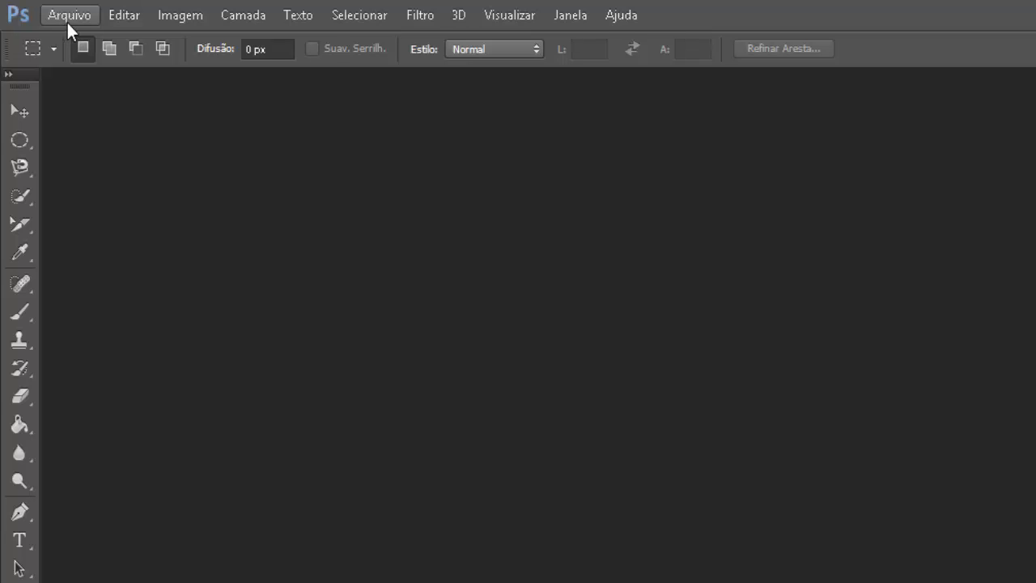
Step: Open the image 91 from the Arte em Imagens folder without color management, and unlock its background layer
click(67, 25)
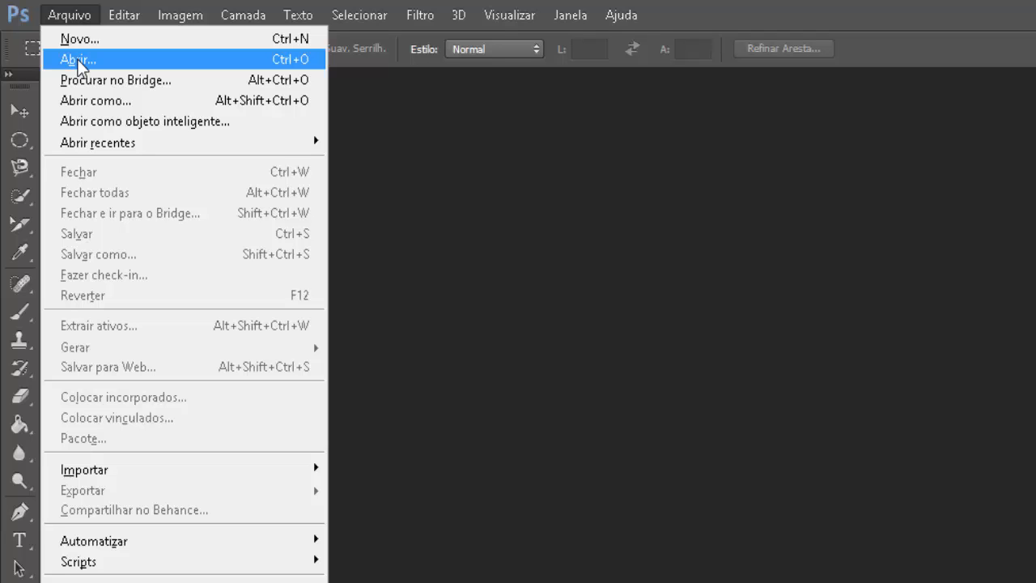
click(133, 69)
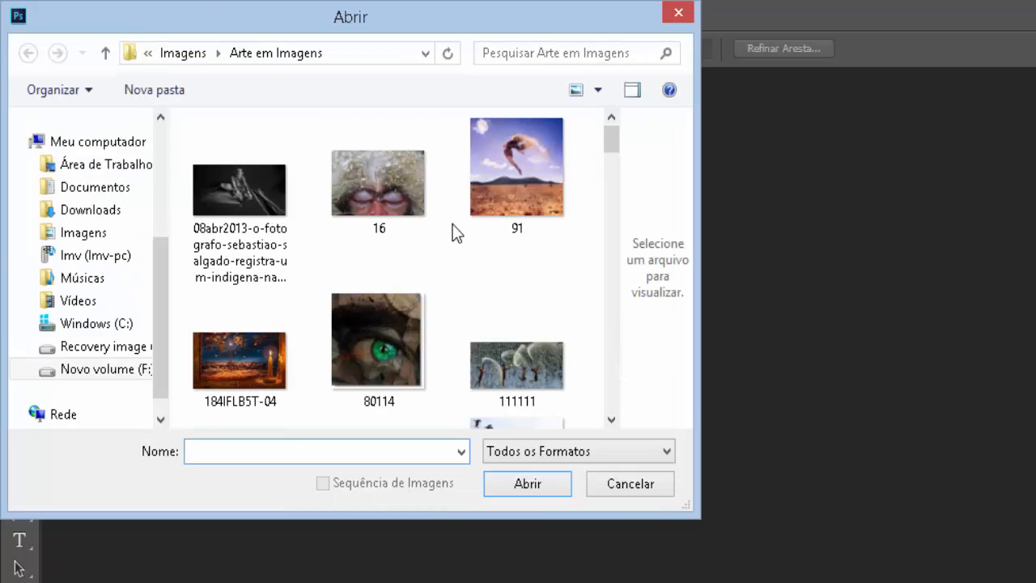
click(536, 180)
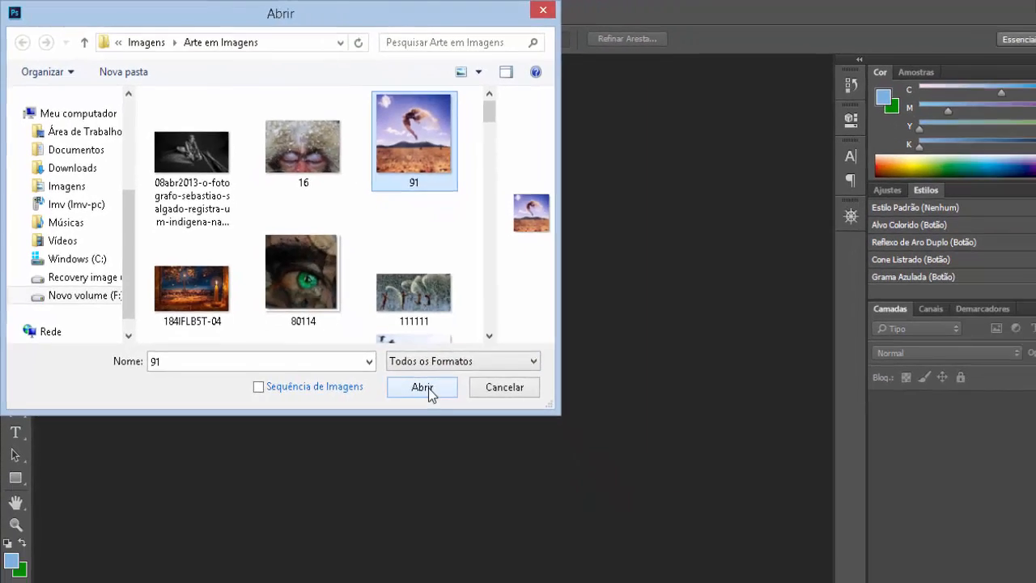
click(426, 387)
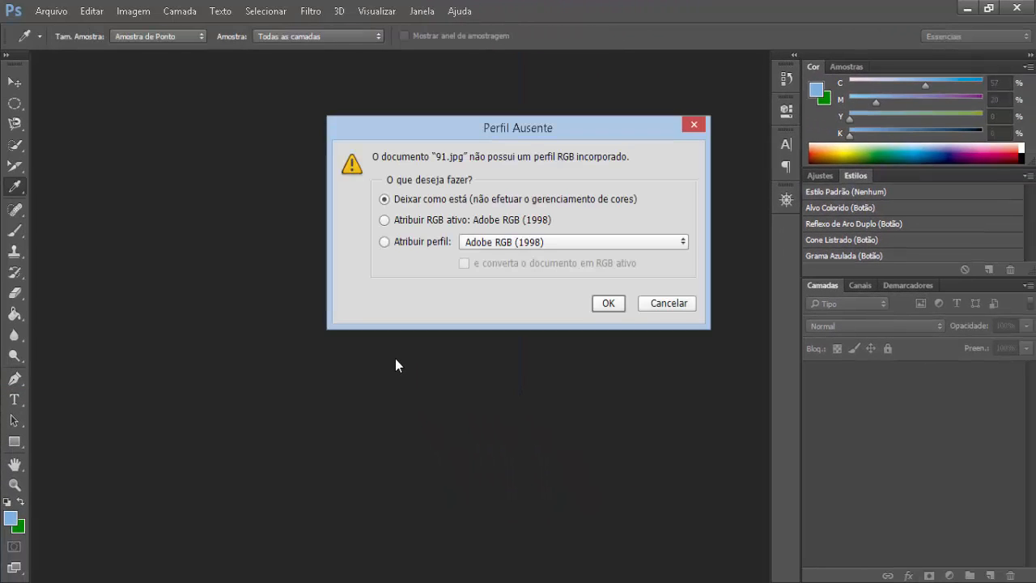
click(614, 305)
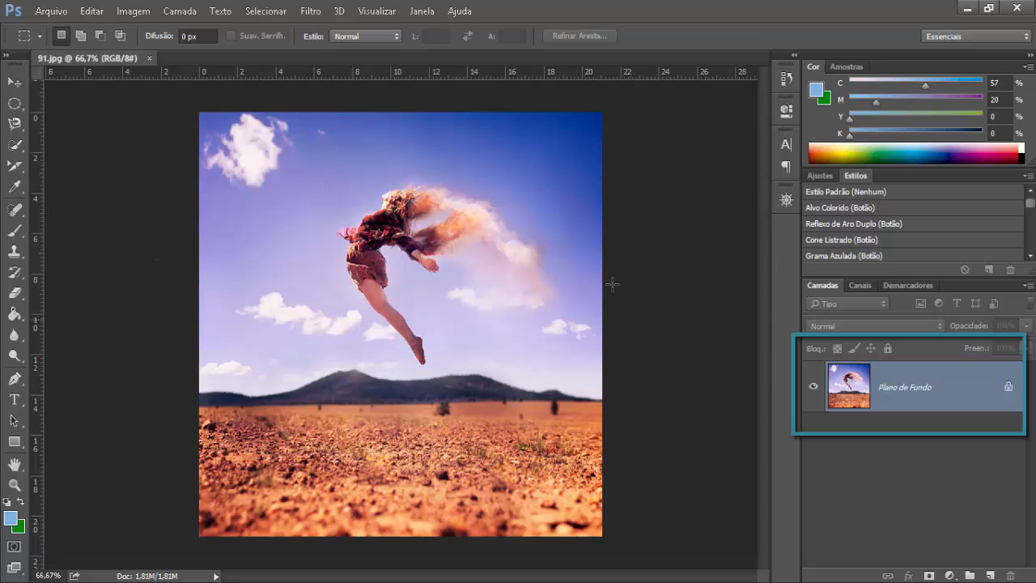
click(1011, 393)
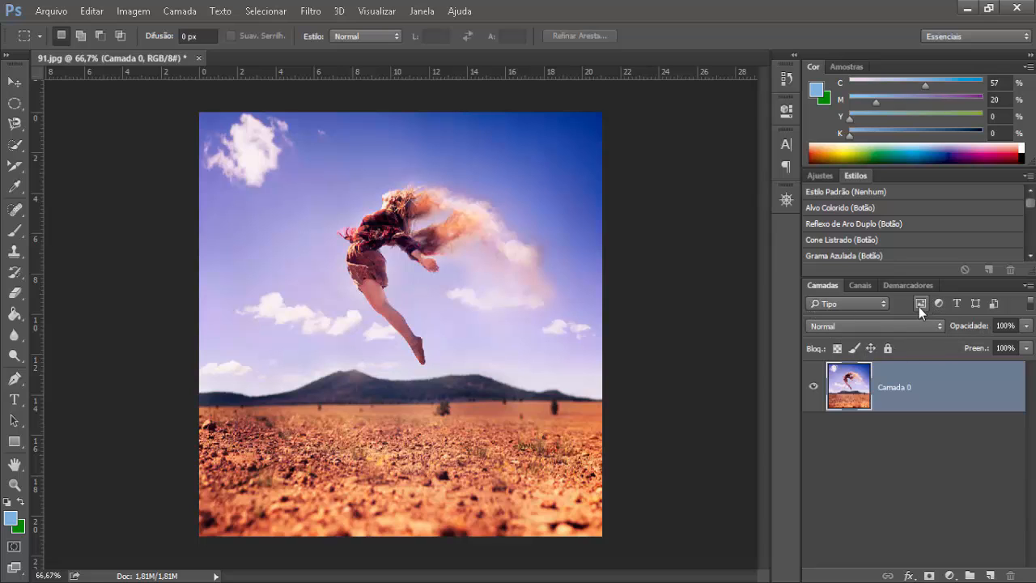
Step: Toggle the visibility of layer Camada 0 off and on again to check its effect on the canvas
click(814, 392)
click(814, 391)
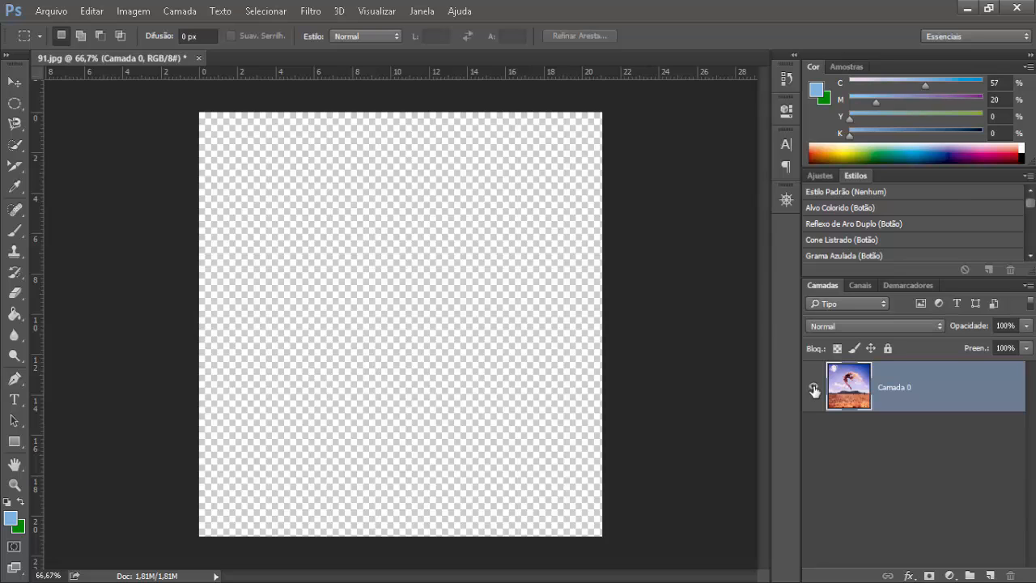
click(814, 392)
click(814, 392)
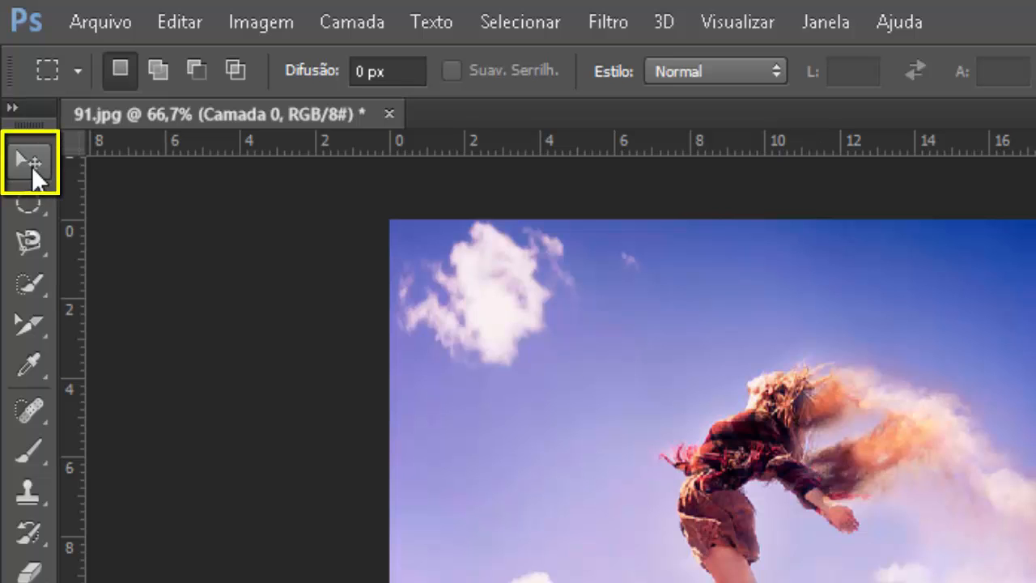
Step: Try moving the layer around the canvas and scaling it with Free Transform, including proportionally, and cancel the transformation
click(31, 166)
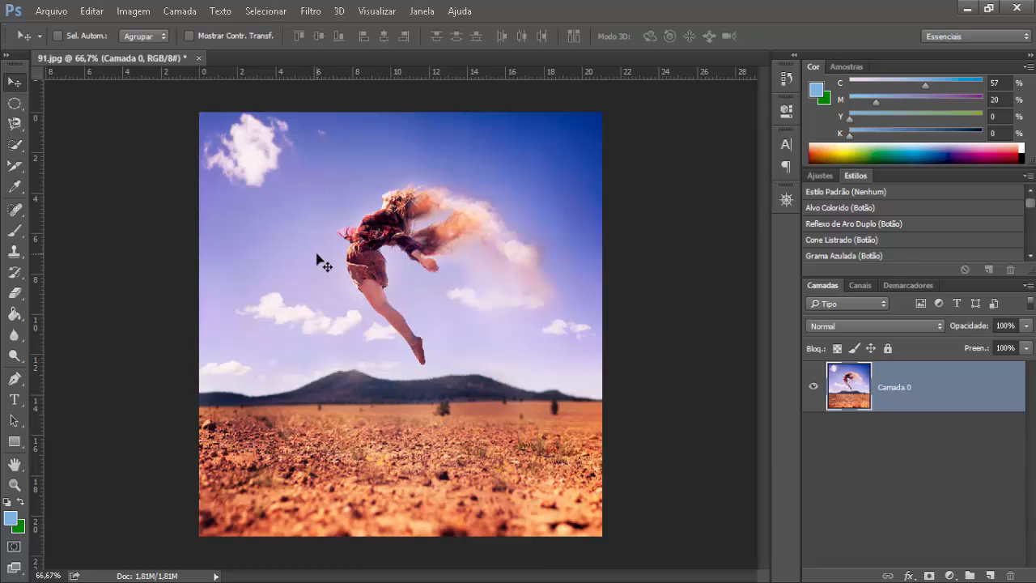
drag(317, 257, 518, 271)
key(ctrl+t)
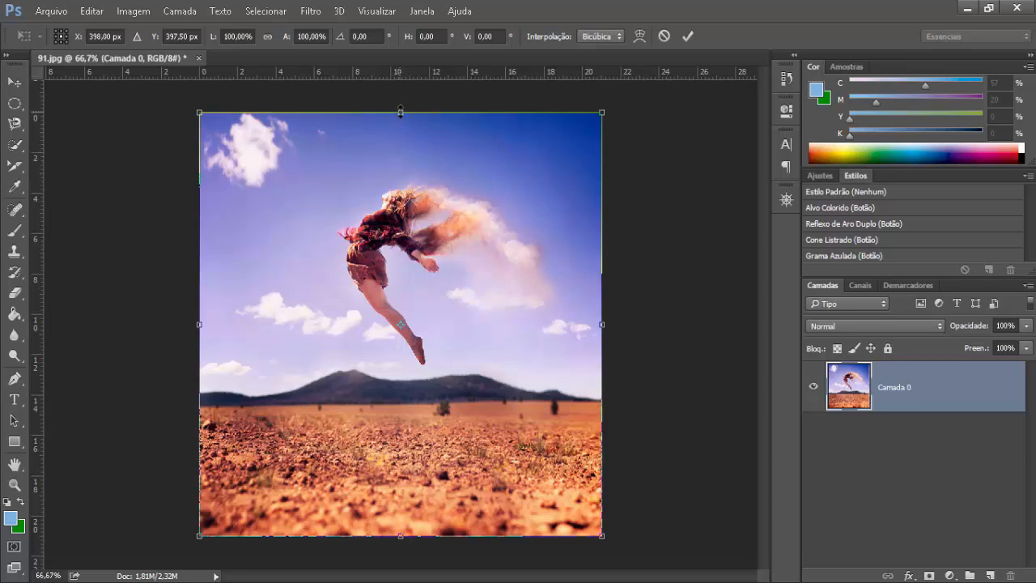
mouse_move(400, 112)
mouse_down()
mouse_move(372, 251)
mouse_move(362, 419)
mouse_move(398, 112)
mouse_up()
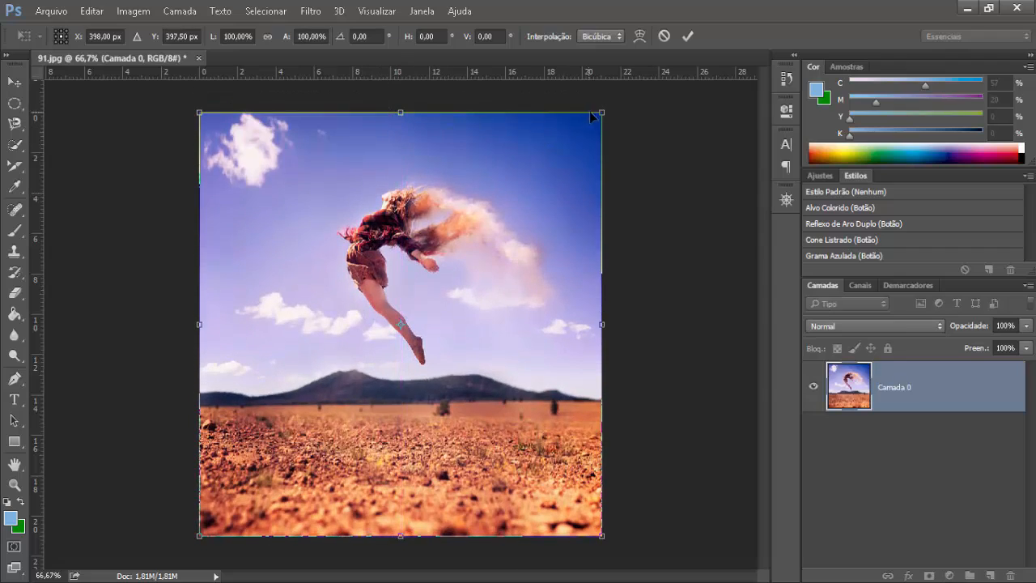
mouse_move(603, 107)
mouse_down()
mouse_move(503, 188)
mouse_move(602, 112)
mouse_up()
key(shift)
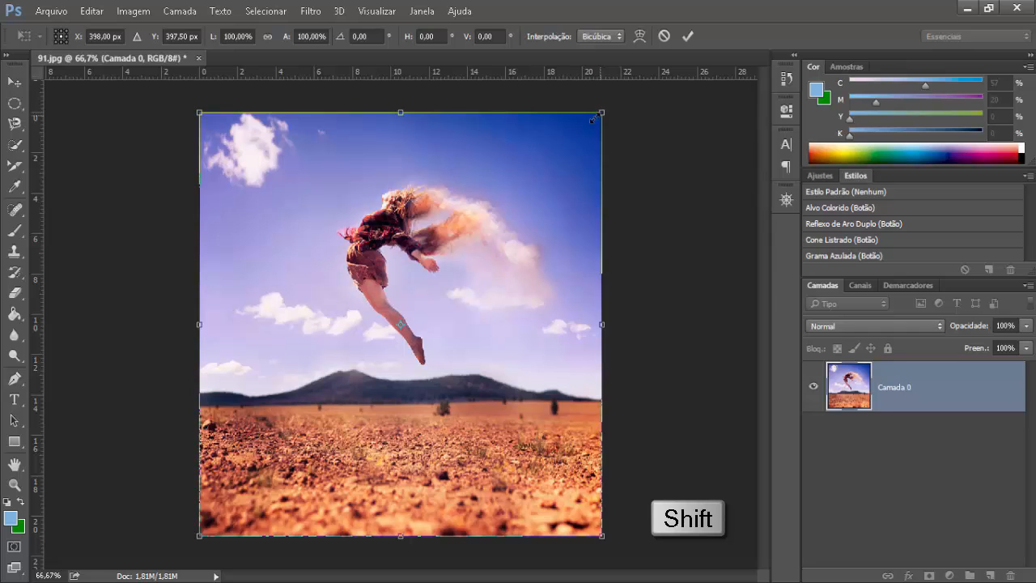
mouse_move(602, 113)
mouse_down()
mouse_move(518, 168)
mouse_move(393, 285)
mouse_move(365, 356)
mouse_move(444, 298)
mouse_move(421, 305)
mouse_move(477, 258)
mouse_move(507, 201)
mouse_move(603, 111)
mouse_up()
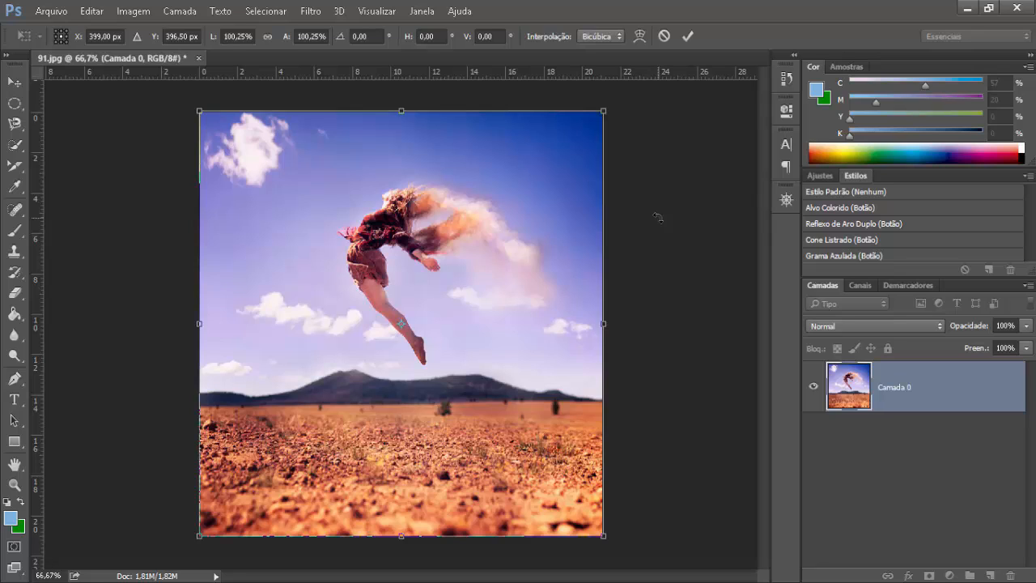
key(Escape)
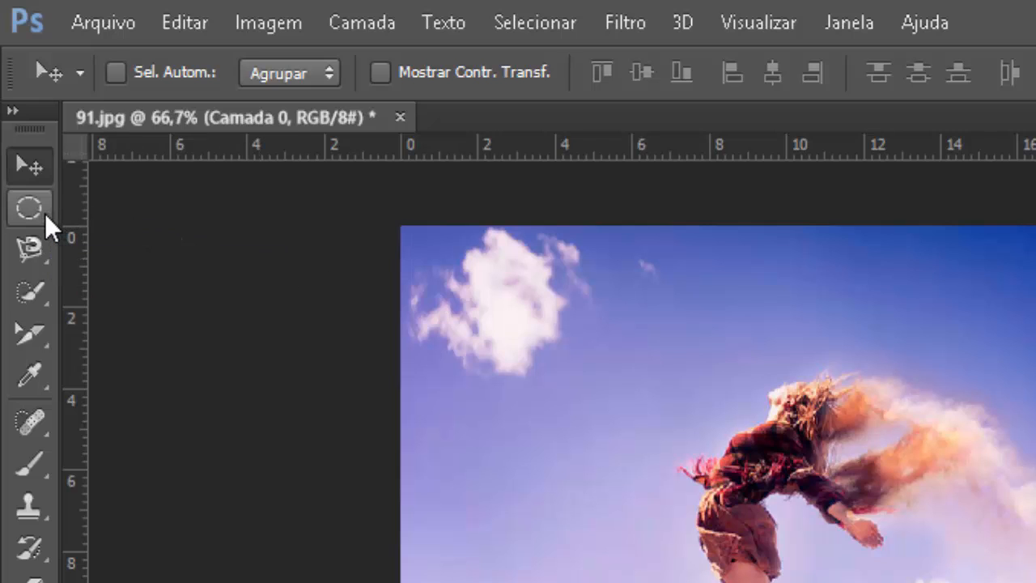
Step: Draw a rectangular marquee selection around the leaping figure and shift the selection slightly to frame her body
drag(45, 213, 46, 213)
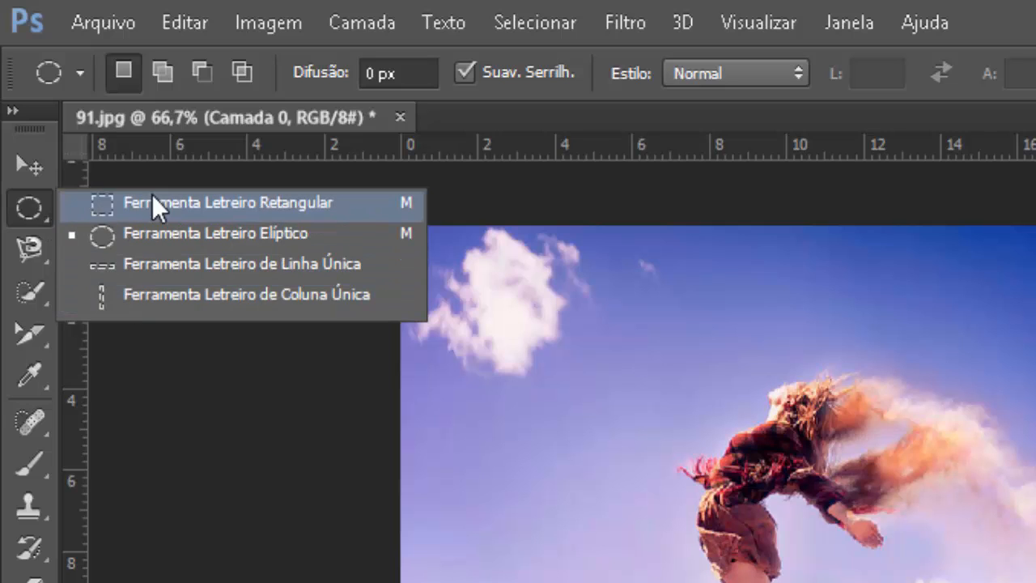
click(177, 202)
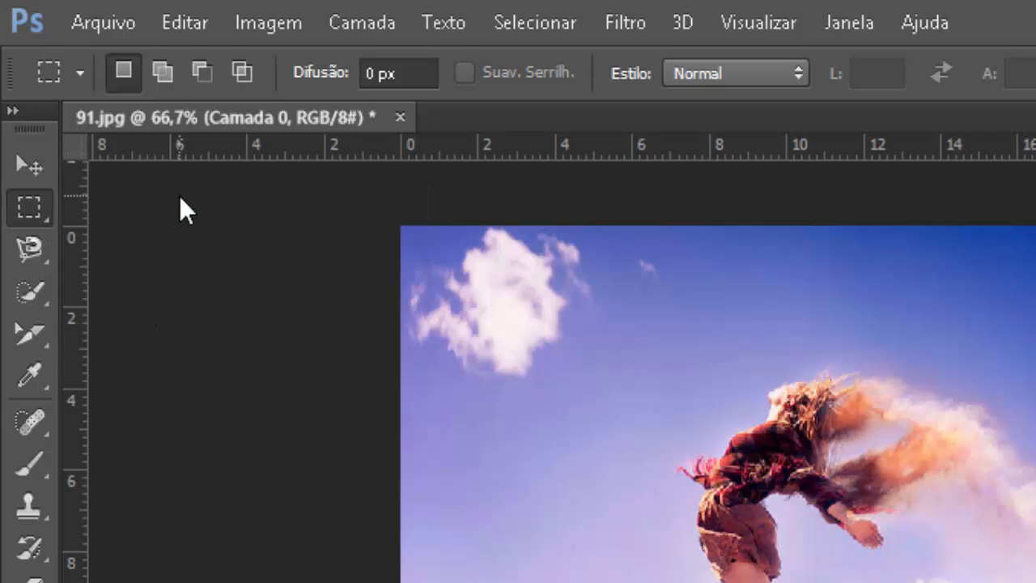
drag(44, 215, 55, 215)
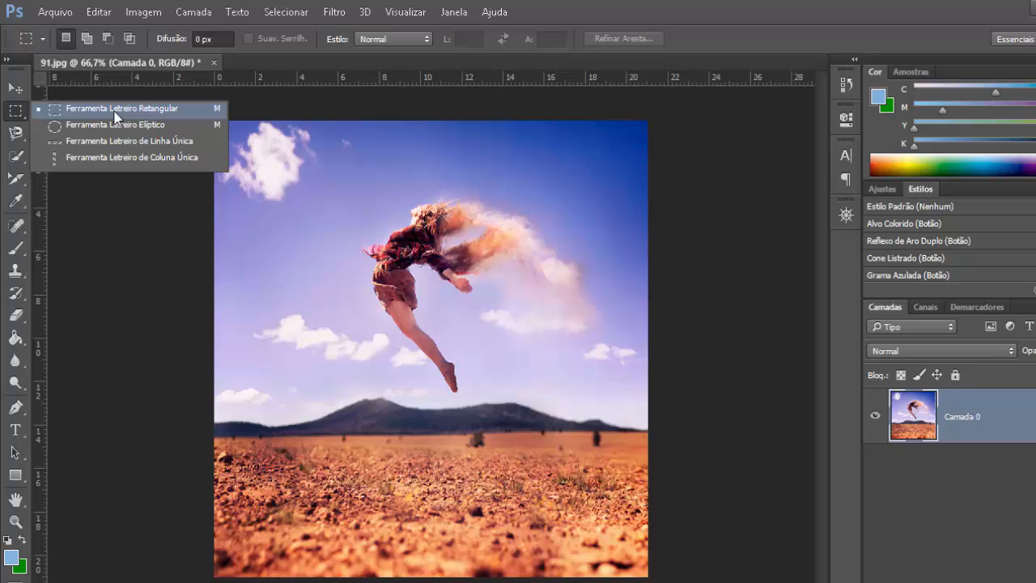
click(114, 110)
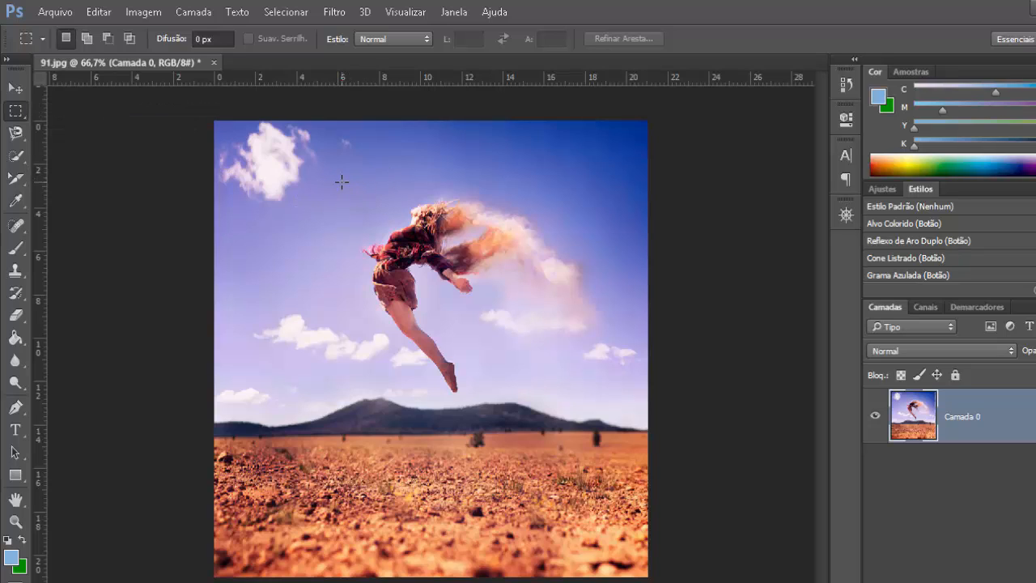
drag(341, 187, 548, 399)
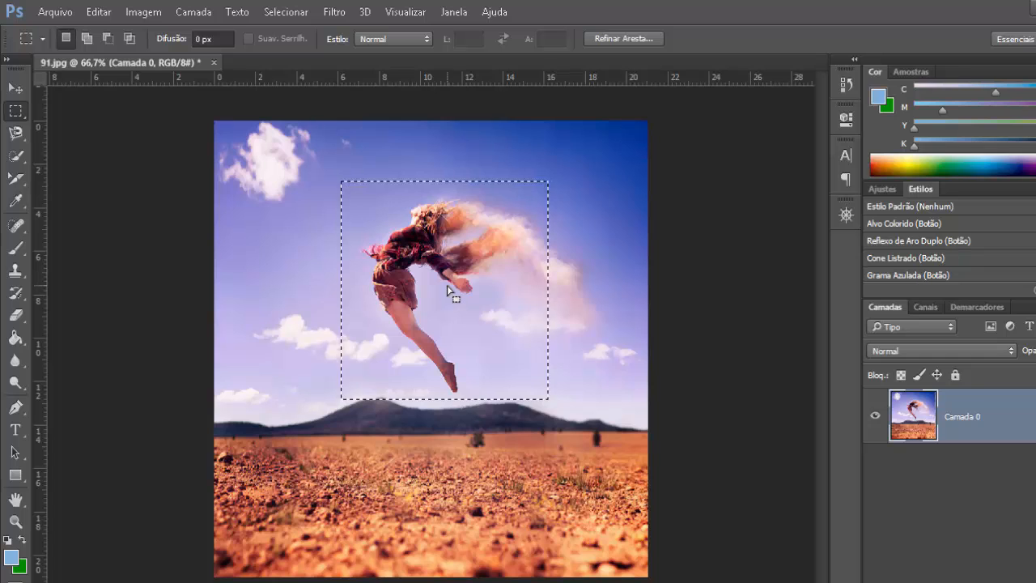
drag(446, 283, 426, 313)
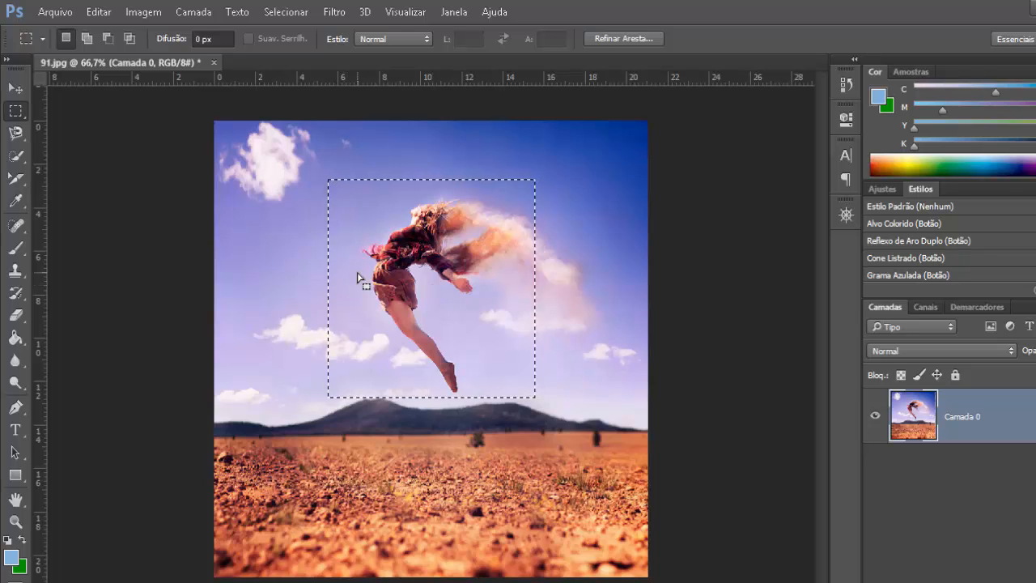
Step: Try moving the selected rectangle of the photo down over the desert ground, and step back to the intact image with its selection
click(21, 91)
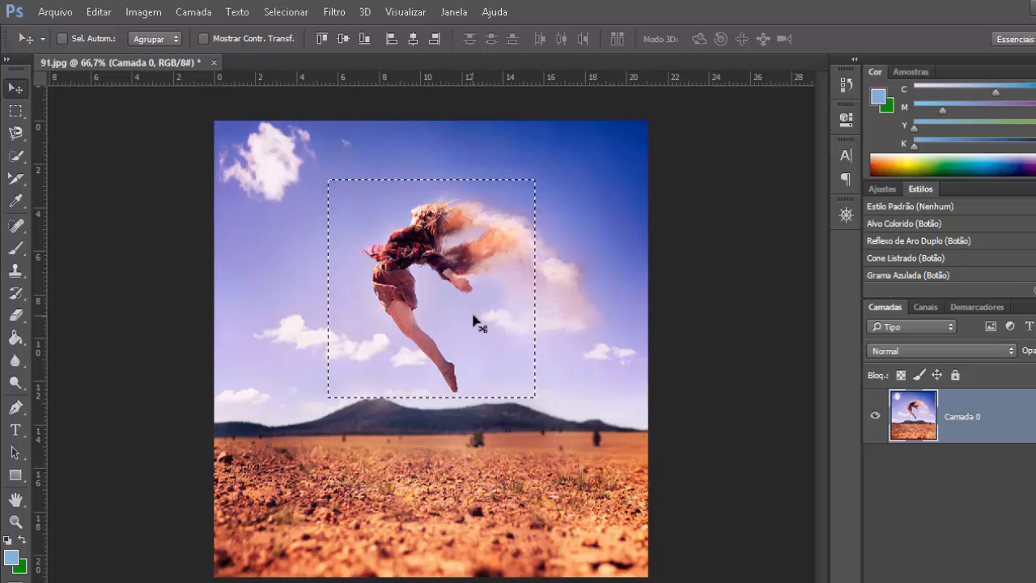
drag(475, 321, 471, 558)
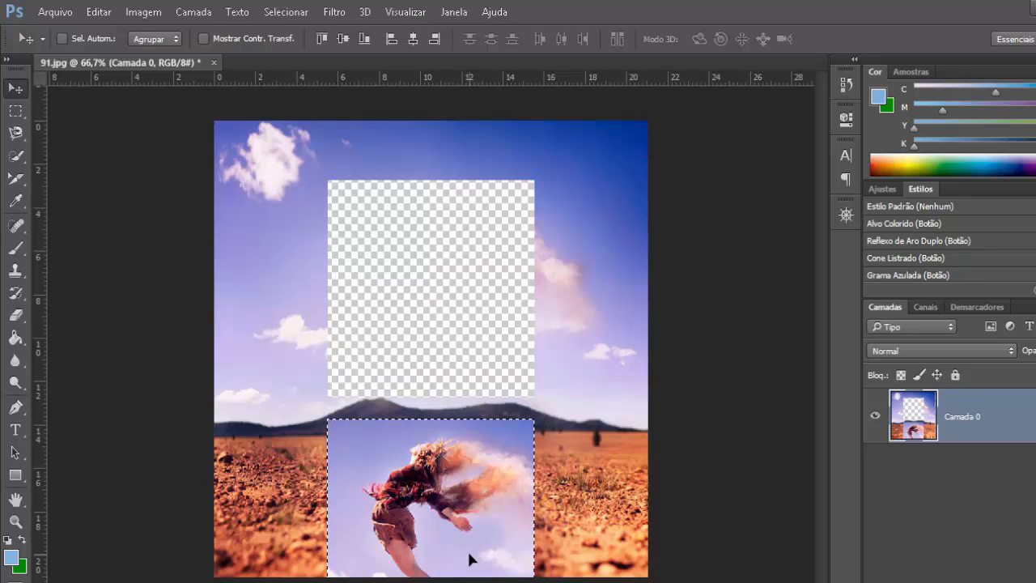
key(ctrl+z)
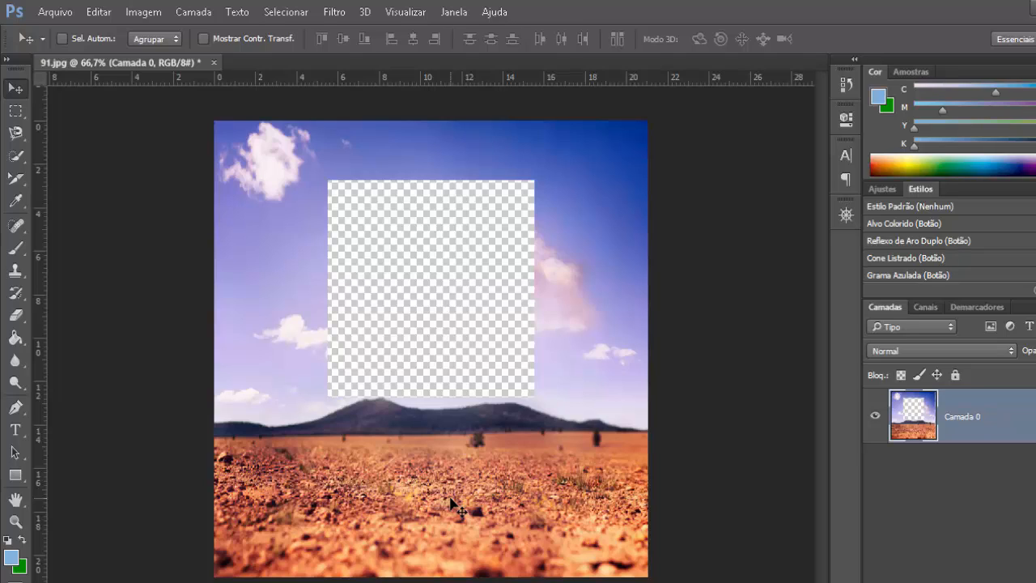
key(ctrl)
key(ctrl+alt+z)
key(ctrl+alt+z)
key(ctrl+alt+z)
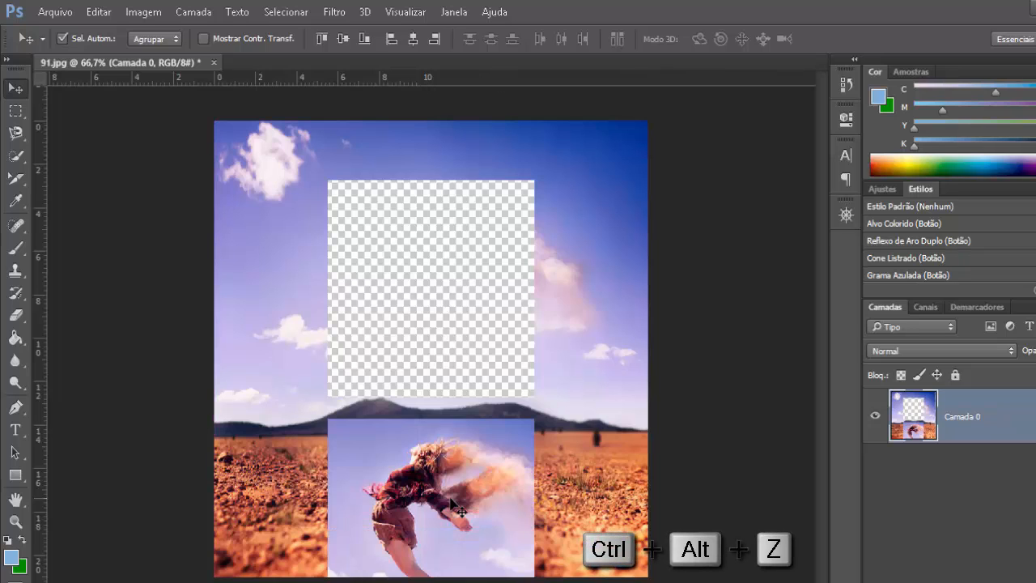
key(ctrl+alt+z)
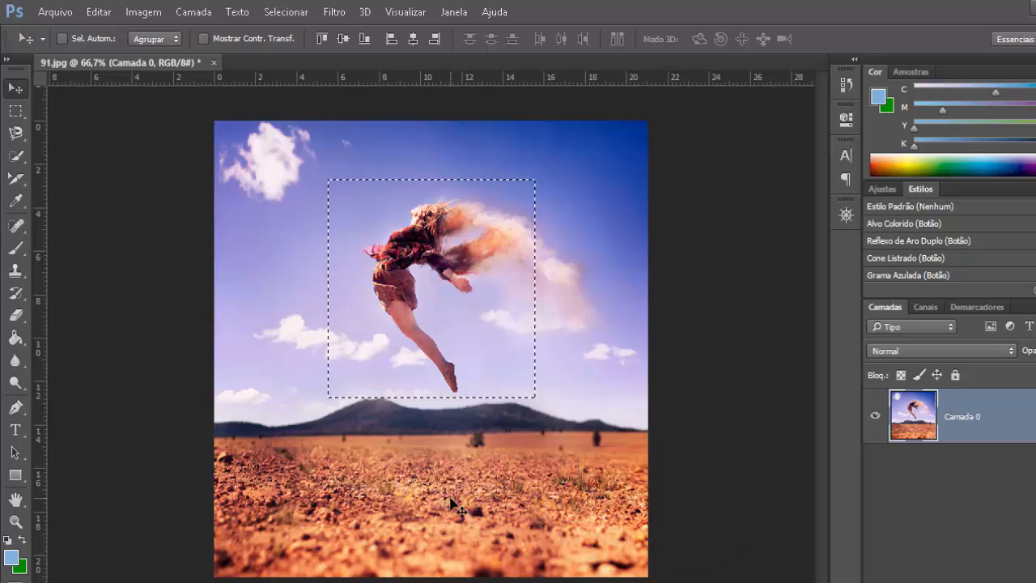
Step: Replace the rectangular selection with an elliptical marquee around the leaping figure and her dust trail, and shift it slightly
click(23, 115)
click(23, 112)
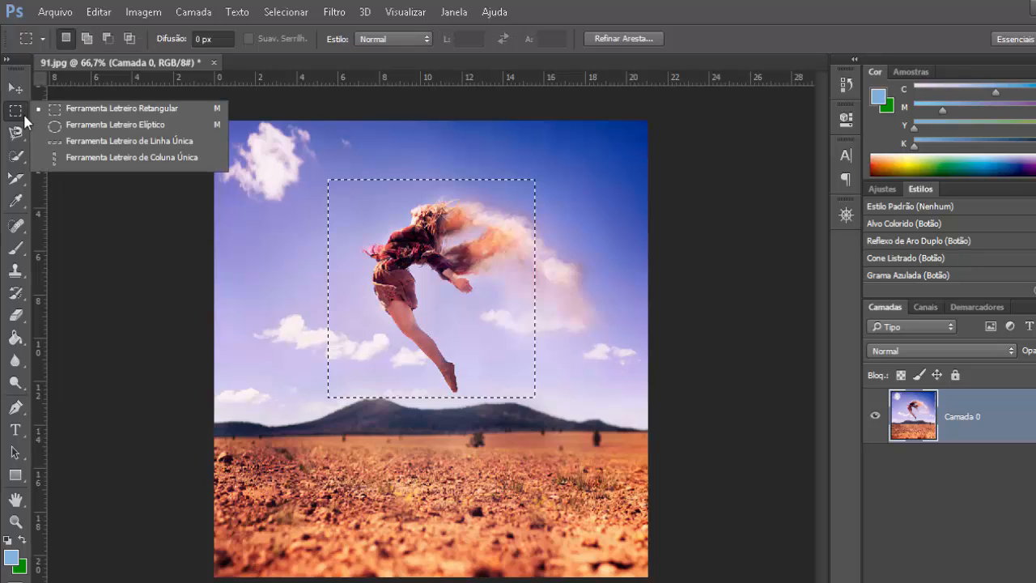
click(75, 123)
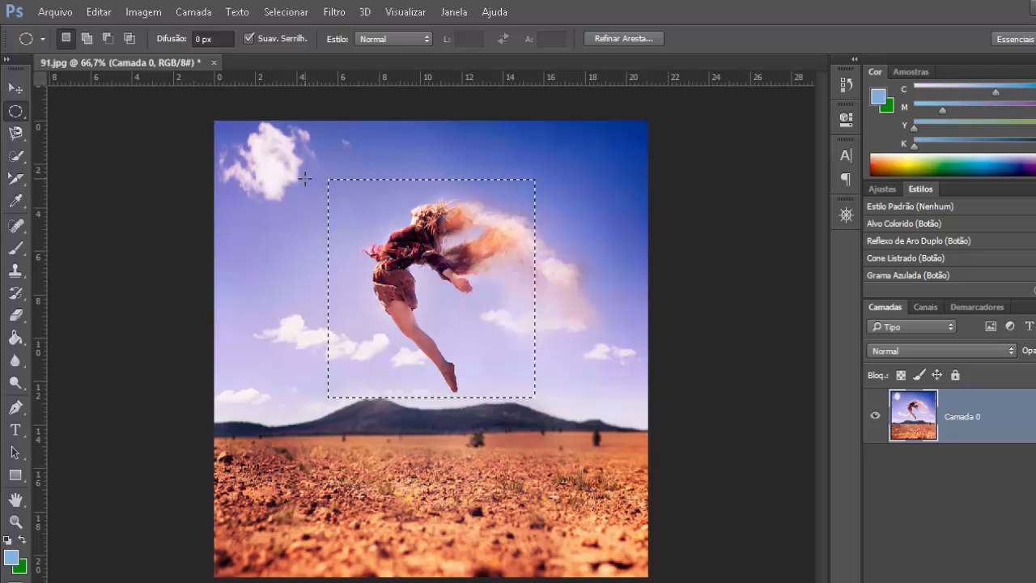
drag(305, 178, 588, 422)
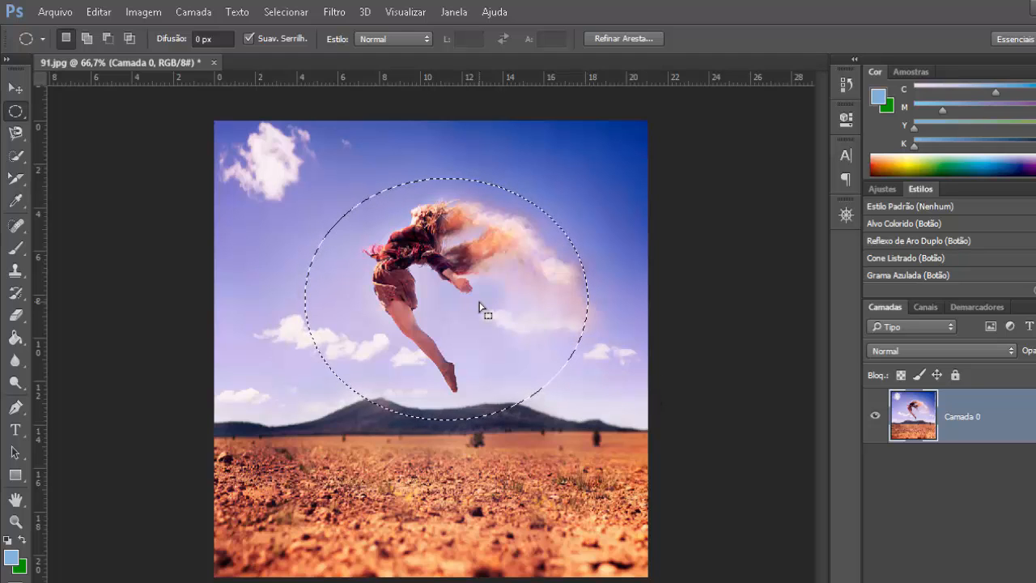
mouse_move(476, 301)
mouse_down()
mouse_move(403, 265)
mouse_move(421, 252)
mouse_move(488, 261)
mouse_move(495, 281)
mouse_move(520, 277)
mouse_move(481, 319)
mouse_move(495, 296)
mouse_move(460, 306)
mouse_up()
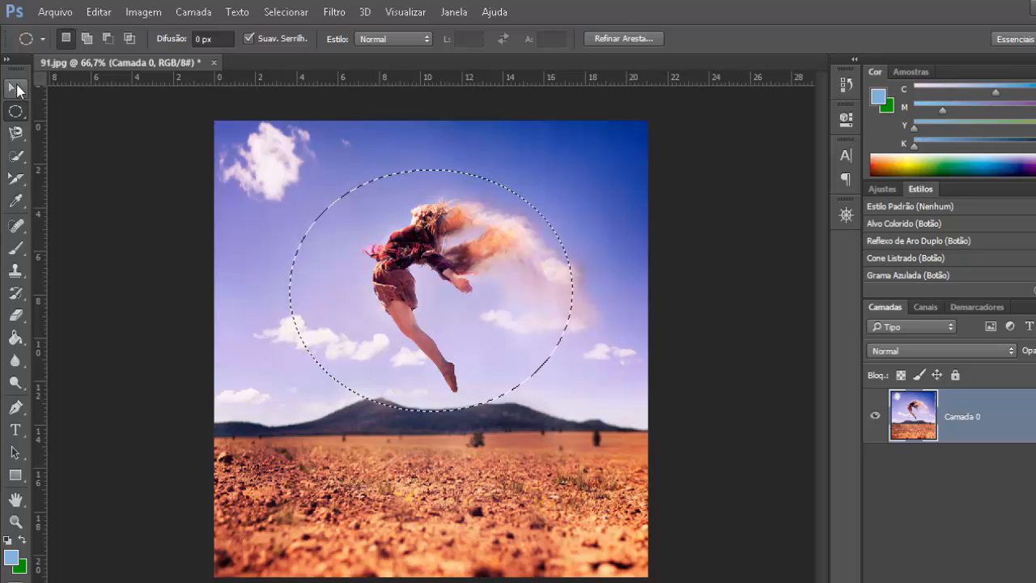
Step: Try moving the elliptical area of the photo down over the desert, and undo the move
click(16, 89)
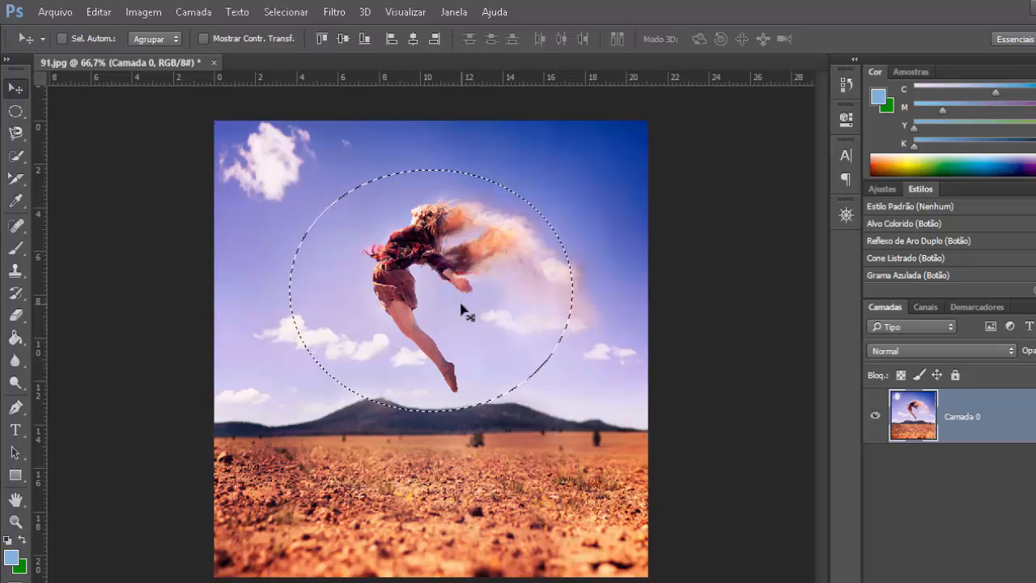
drag(462, 307, 463, 557)
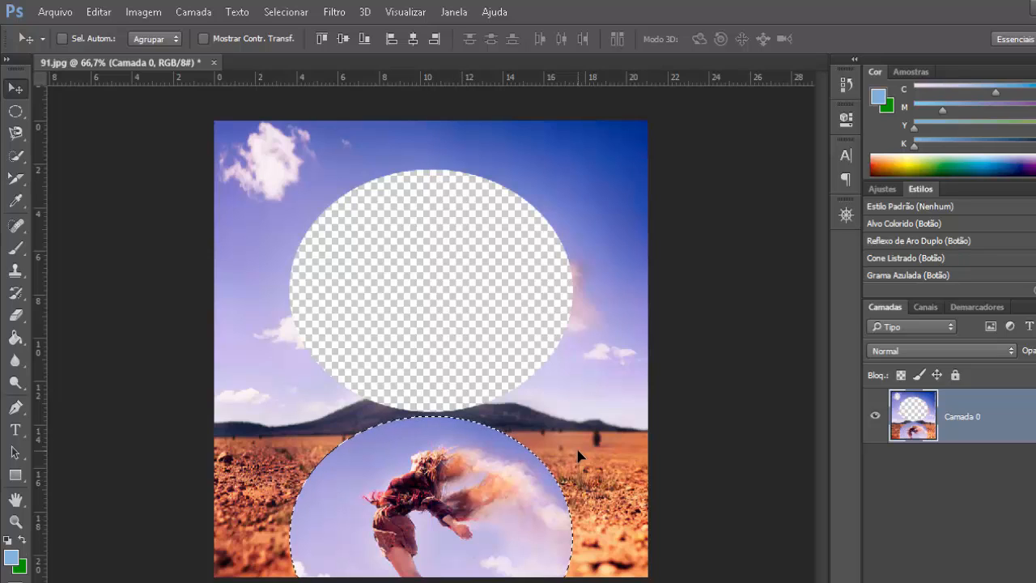
key(ctrl+z)
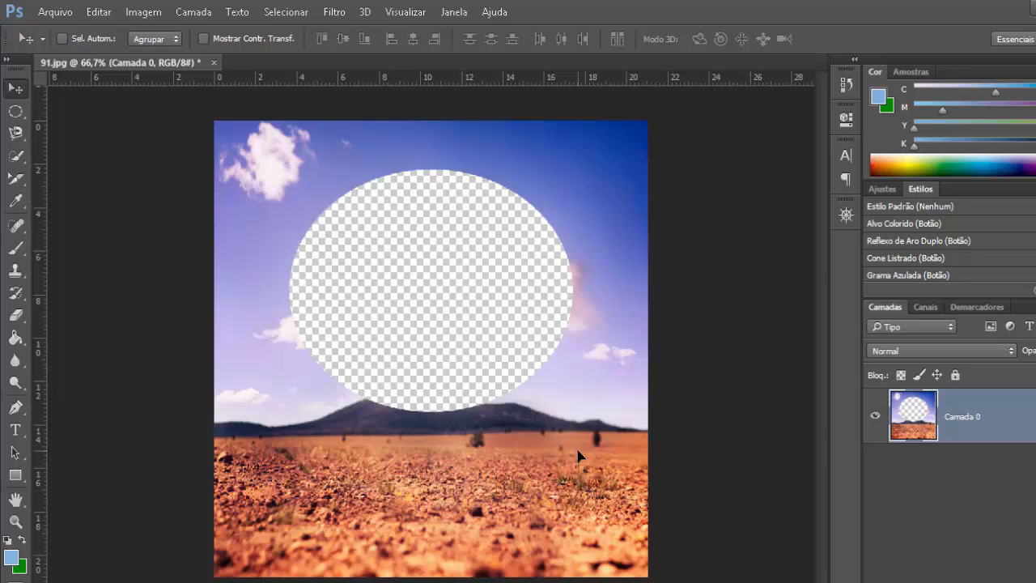
drag(578, 450, 578, 450)
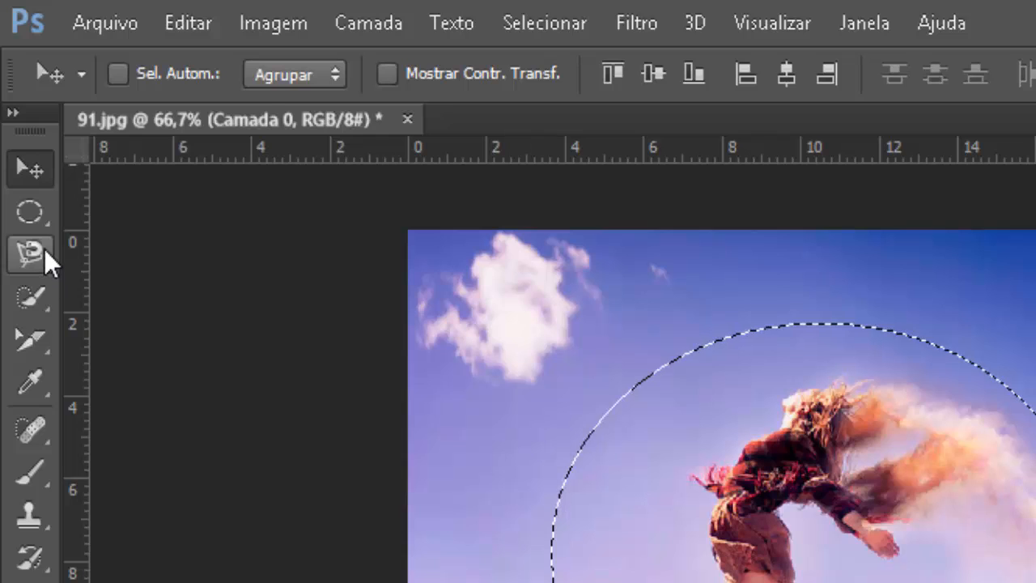
Step: Replace the elliptical selection with a freehand Lasso outline around the leaping figure, and shift it slightly
click(44, 262)
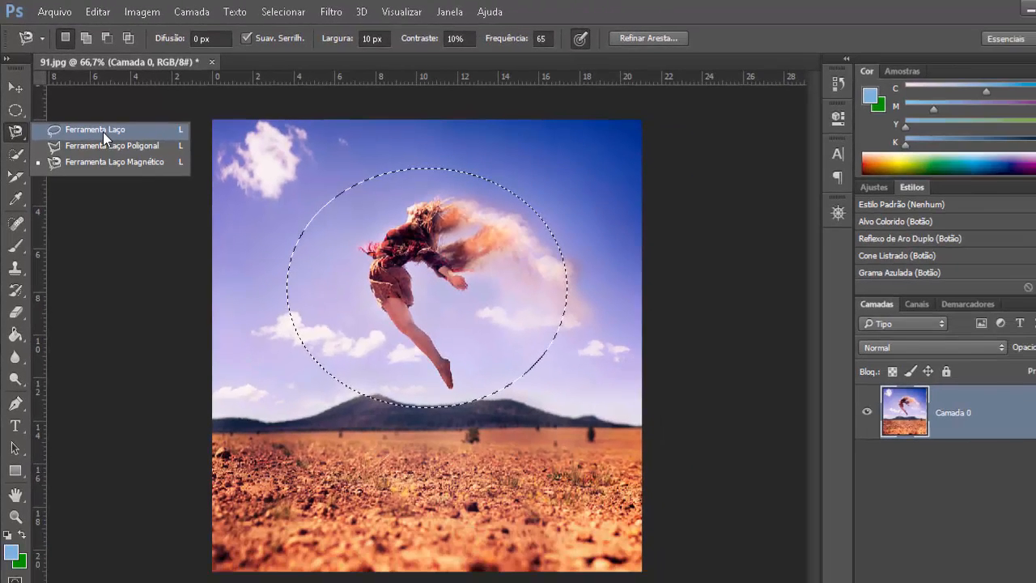
click(137, 175)
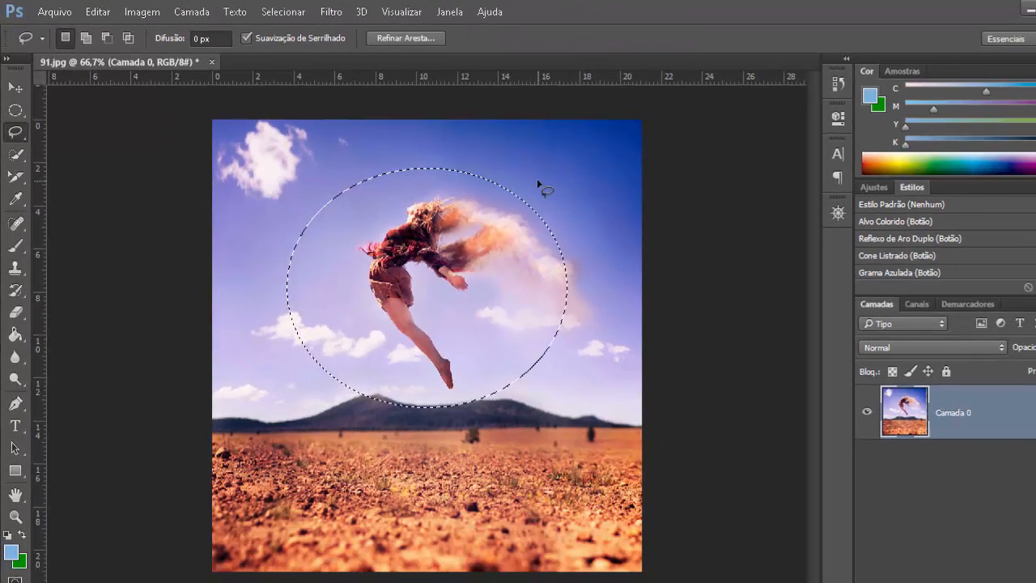
drag(525, 172, 457, 167)
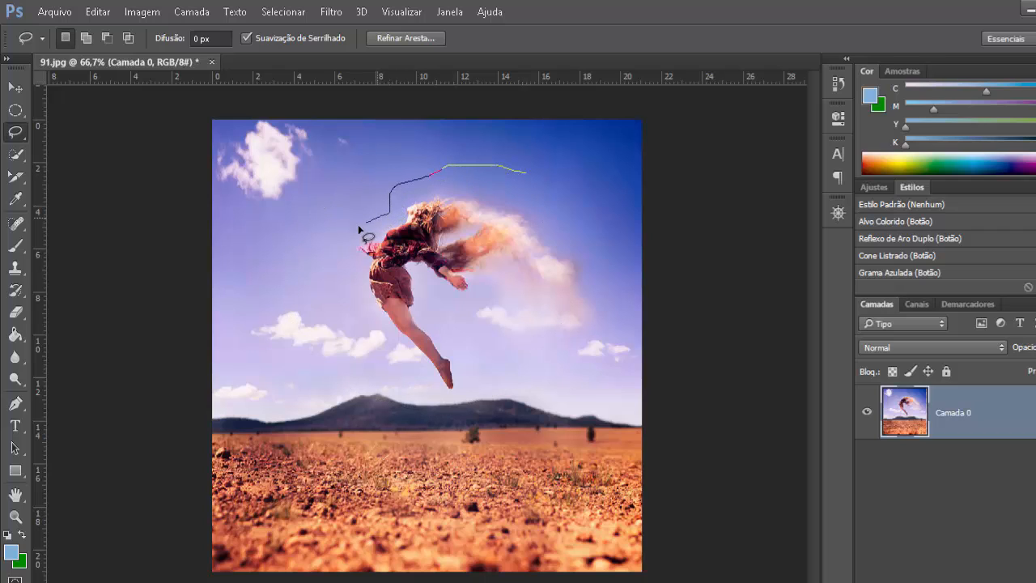
drag(365, 353, 397, 385)
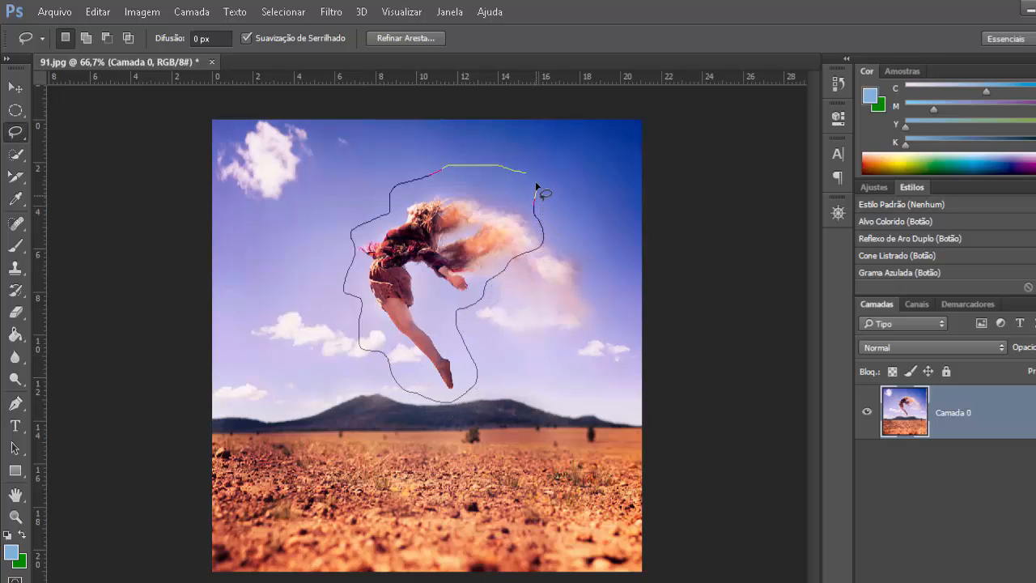
drag(524, 174, 527, 174)
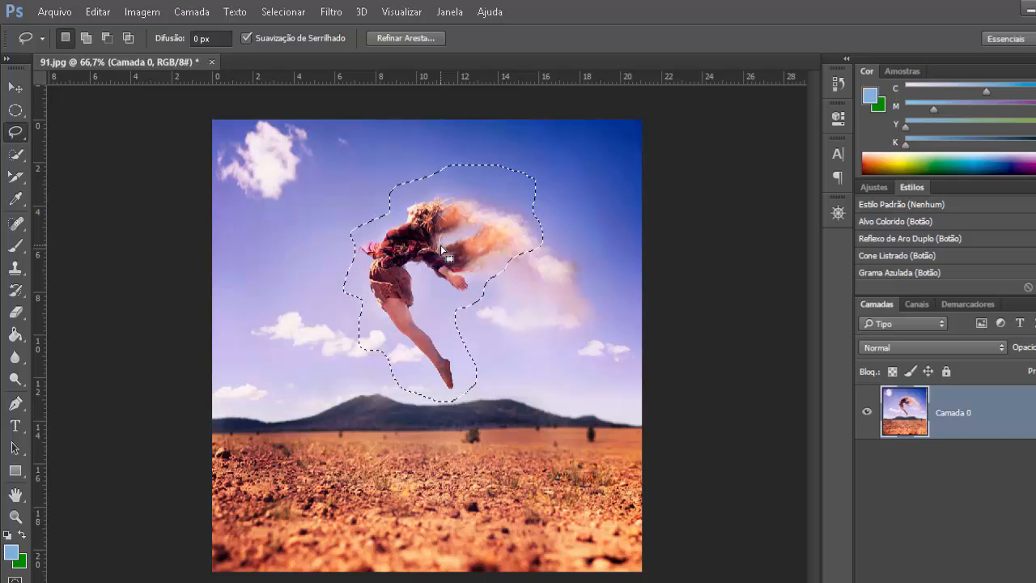
mouse_move(444, 254)
mouse_down()
mouse_move(309, 215)
mouse_move(343, 232)
mouse_move(505, 252)
mouse_move(524, 270)
mouse_move(372, 377)
mouse_move(394, 356)
mouse_move(437, 256)
mouse_up()
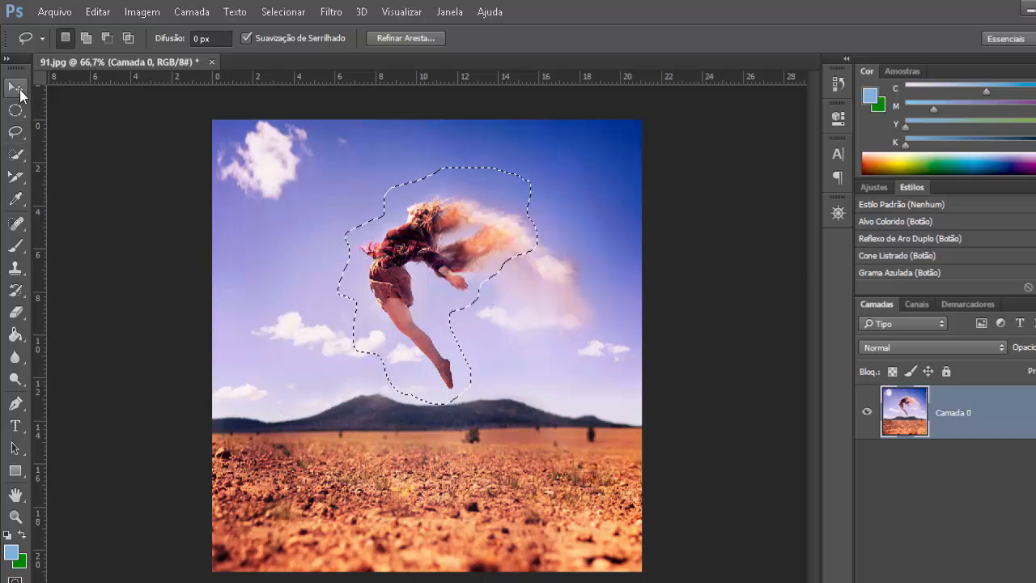
Step: Try moving the freehand-lassoed area of the photo down over the desert, and undo back to the intact image with its selection
click(17, 88)
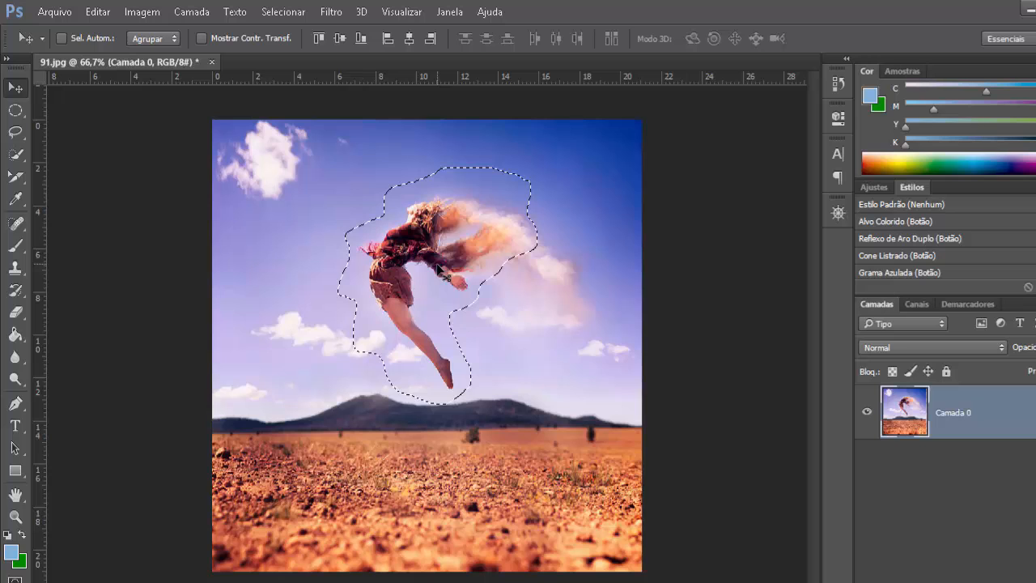
drag(444, 276, 536, 458)
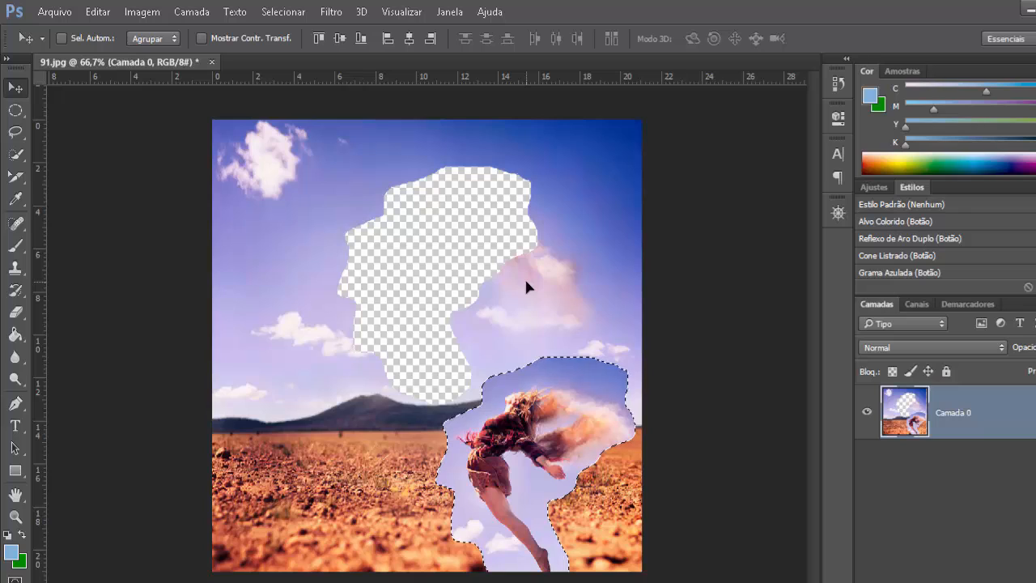
key(ctrl+z)
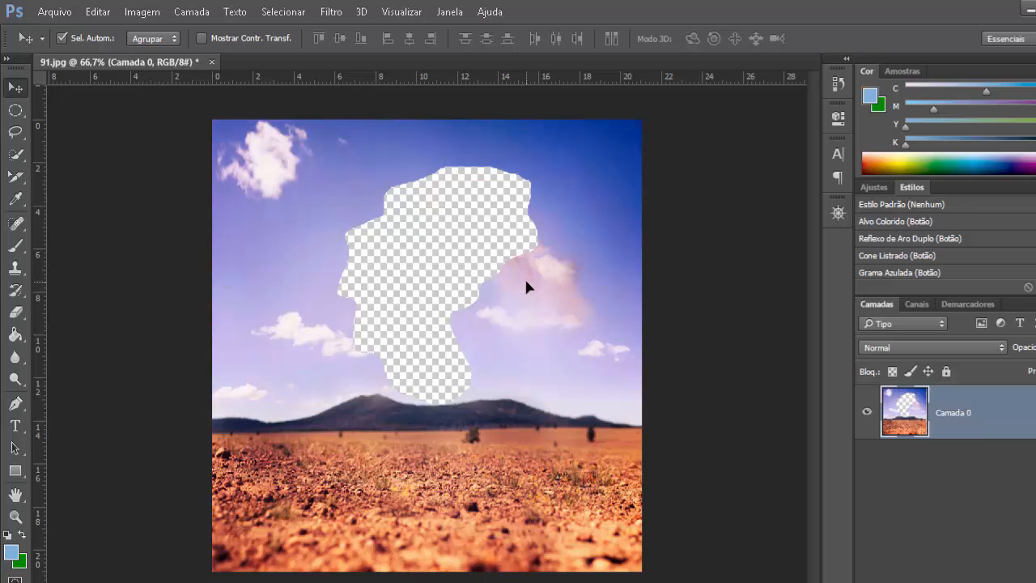
key(ctrl+alt+z)
key(ctrl+alt+z)
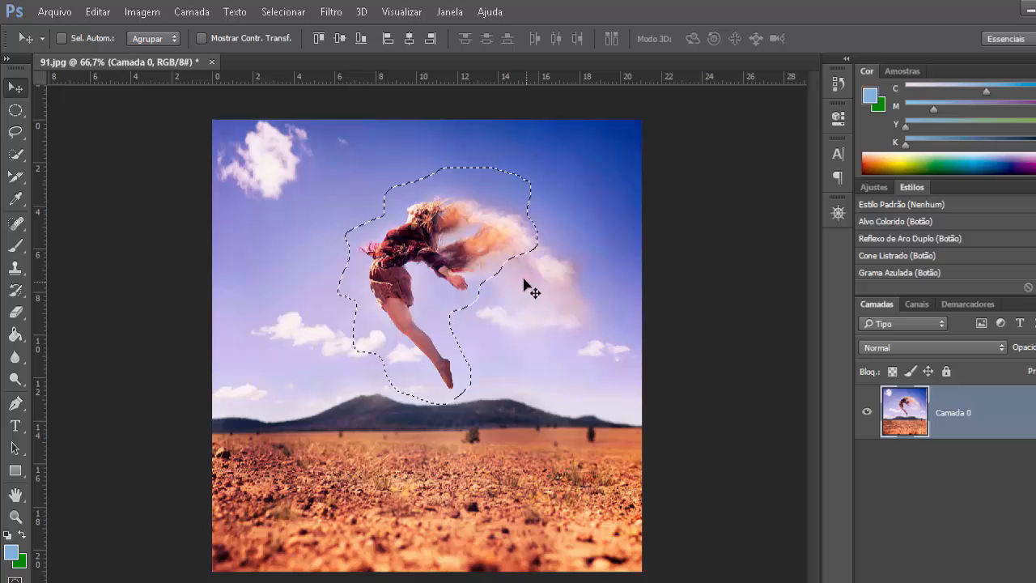
Step: Replace the freehand selection with a straight-edged Polygonal Lasso outline around the figure and her dust trail, and shift it slightly
mouse_move(16, 154)
mouse_down()
mouse_move(58, 157)
mouse_move(26, 146)
mouse_up()
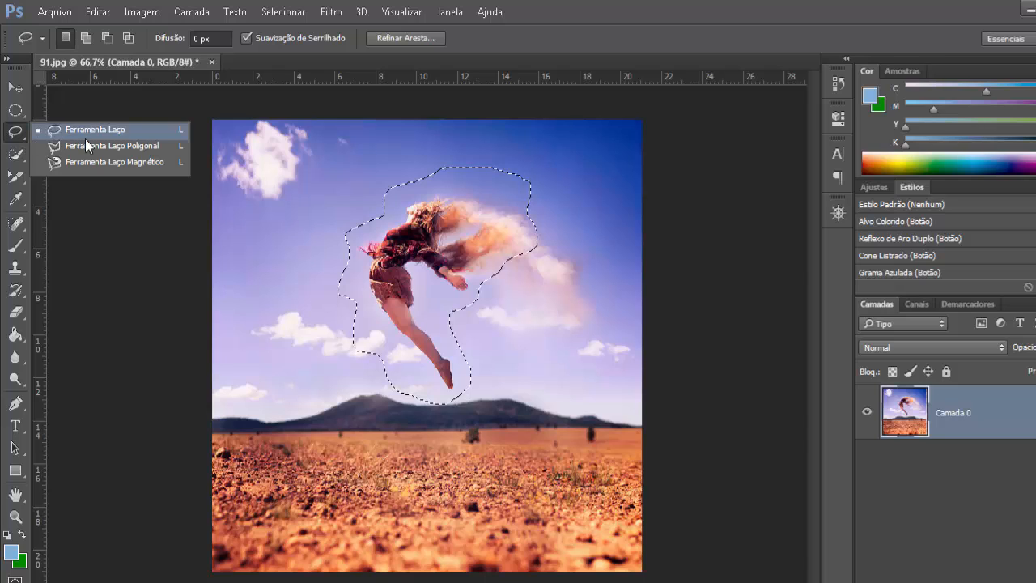
click(116, 146)
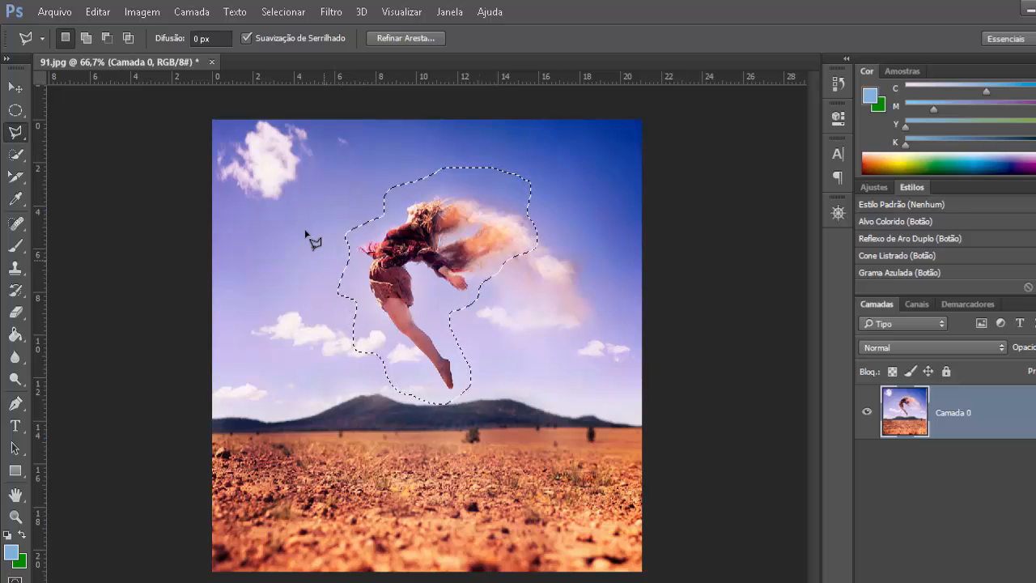
key(ctrl+d)
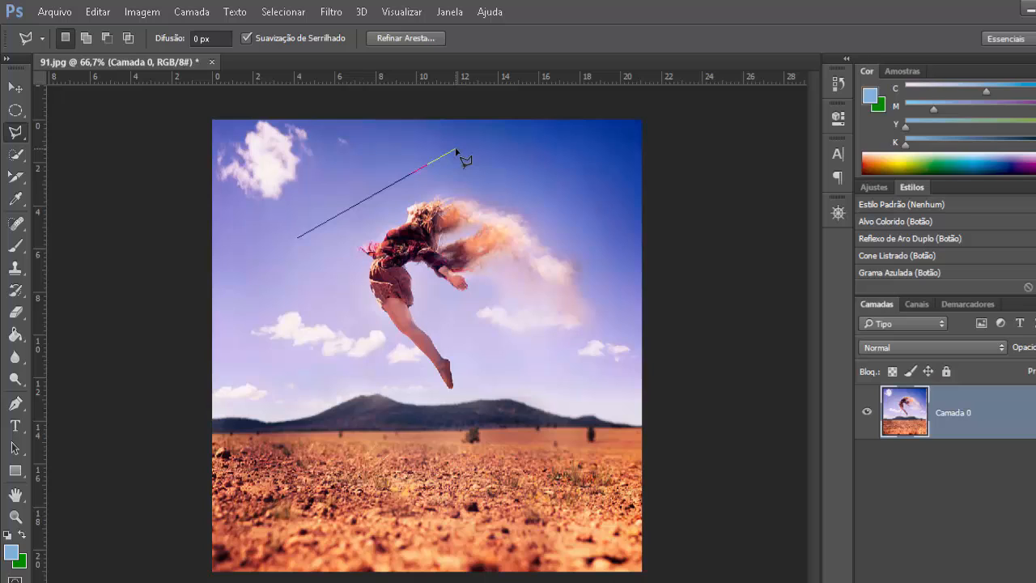
click(456, 149)
click(572, 209)
click(606, 323)
click(542, 359)
click(468, 394)
click(426, 395)
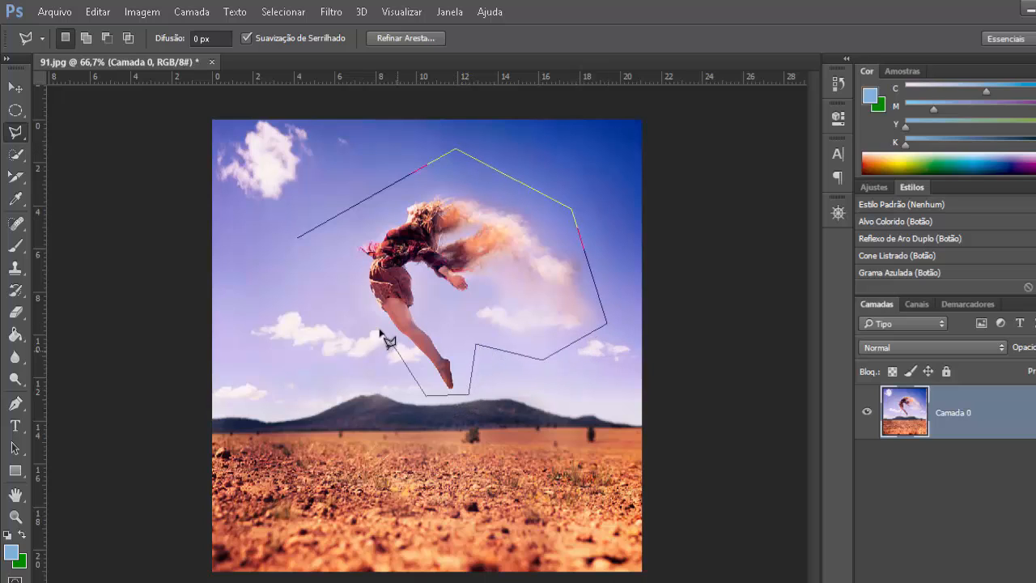
click(354, 321)
click(340, 270)
click(300, 237)
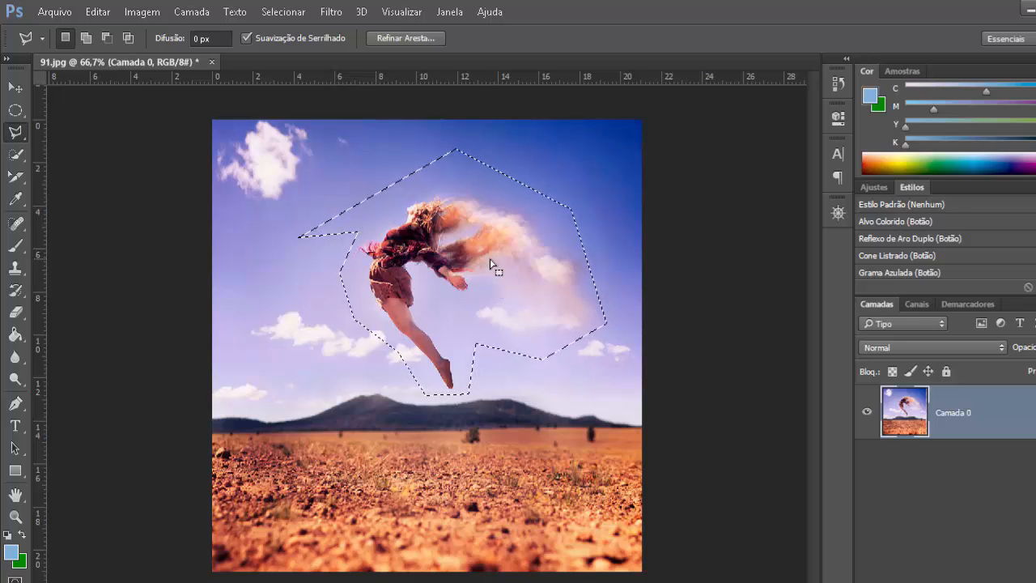
mouse_move(480, 268)
mouse_down()
mouse_move(387, 368)
mouse_move(474, 315)
mouse_move(475, 262)
mouse_move(462, 315)
mouse_move(479, 272)
mouse_move(462, 275)
mouse_move(472, 280)
mouse_move(465, 287)
mouse_up()
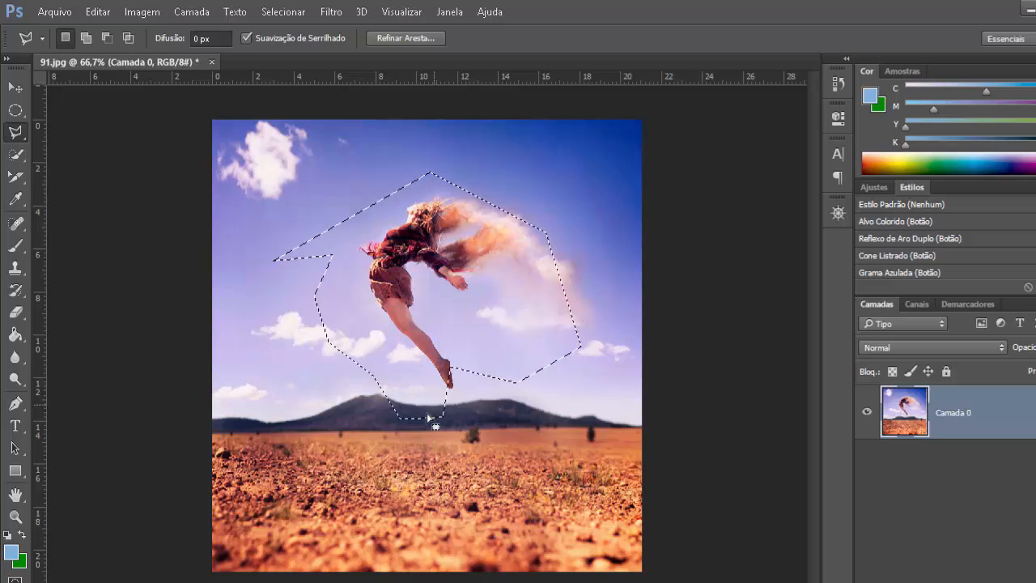
Step: Try moving the polygonal area of the photo down over the desert, and undo the move while keeping the selection
click(16, 87)
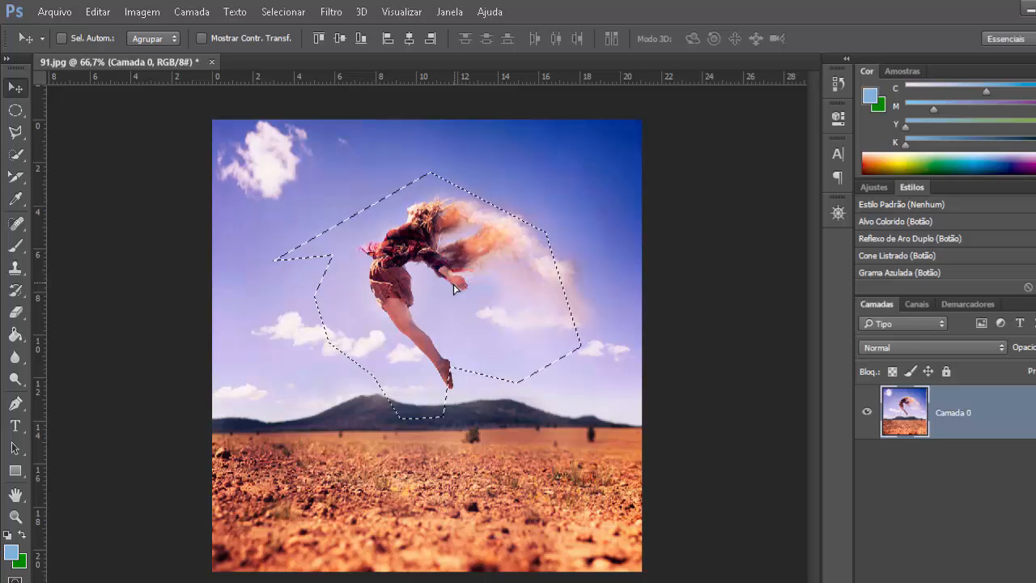
mouse_move(453, 284)
mouse_down()
mouse_move(487, 485)
mouse_move(542, 516)
mouse_move(510, 458)
mouse_move(518, 494)
mouse_move(539, 514)
mouse_move(527, 516)
mouse_up()
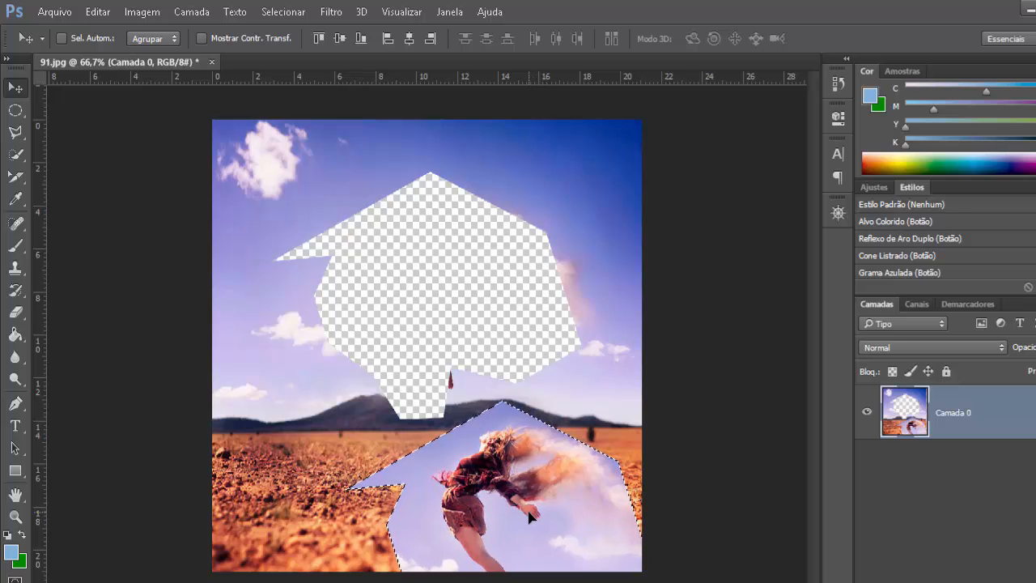
key(ctrl+z)
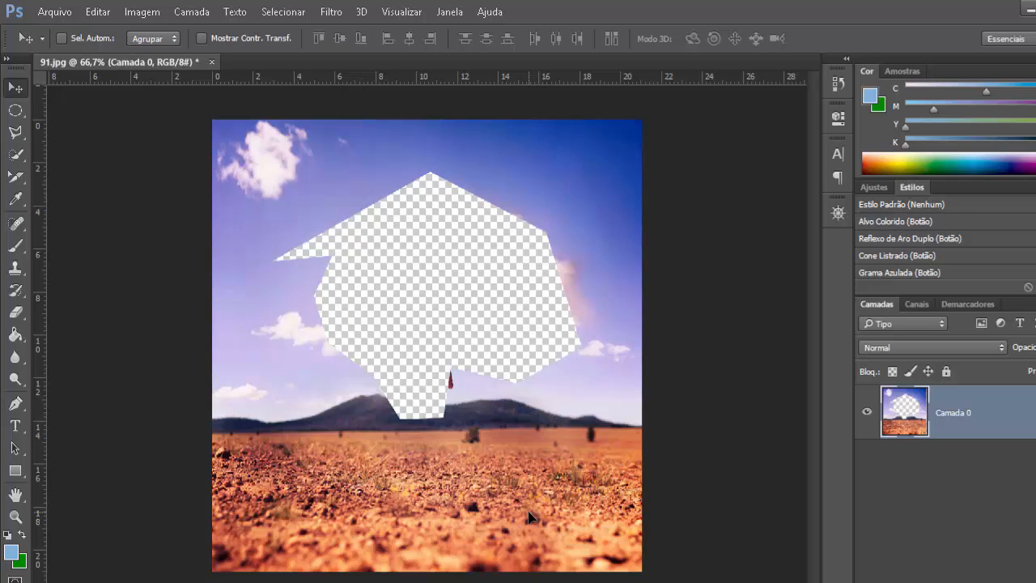
key(ctrl+alt+z)
key(ctrl+alt+z)
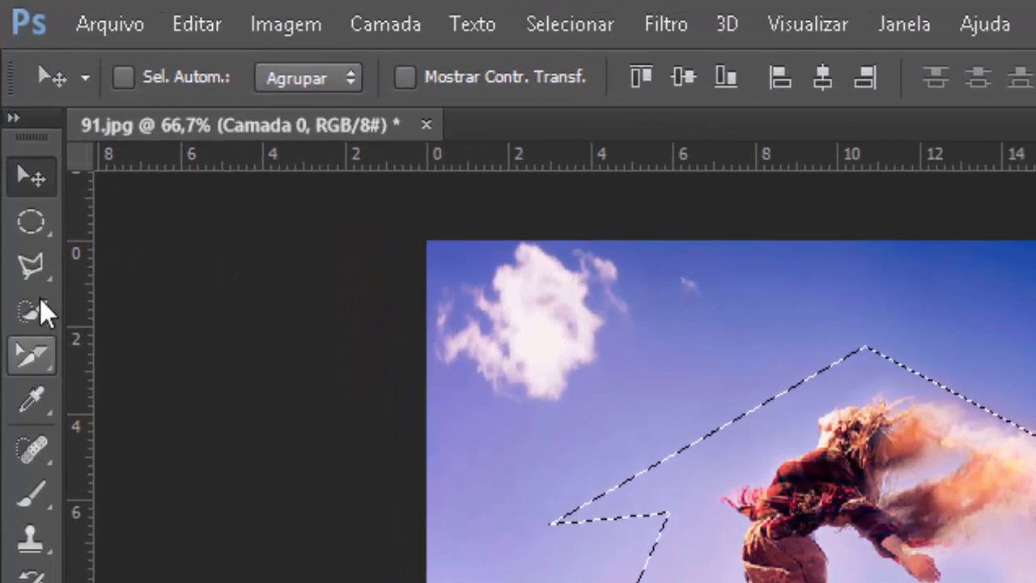
Step: Select the whole sky with the Magnetic Lasso, tracing the mountain ridge and the photo's outer edges
click(44, 276)
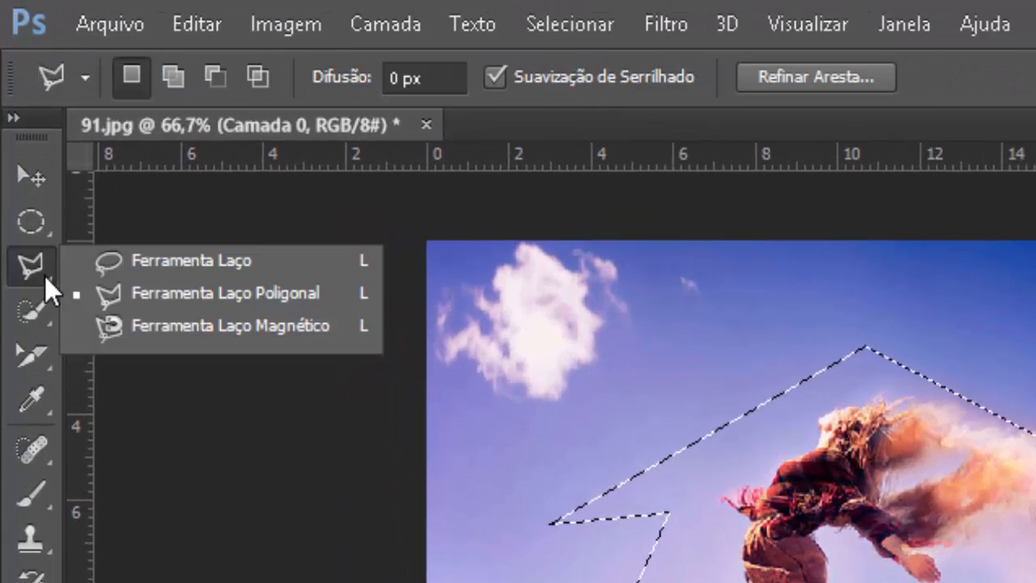
right_click(45, 276)
click(218, 324)
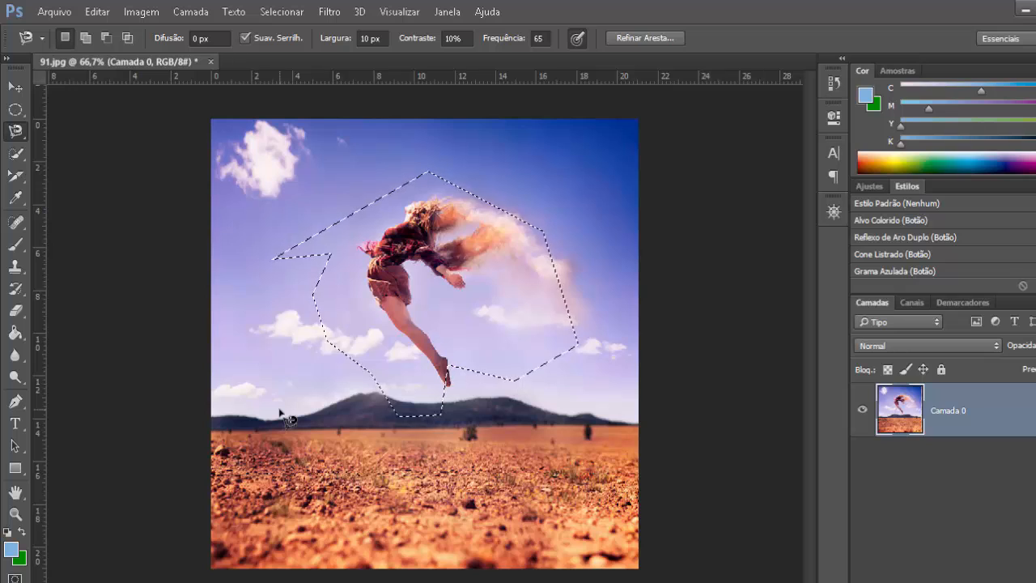
click(219, 409)
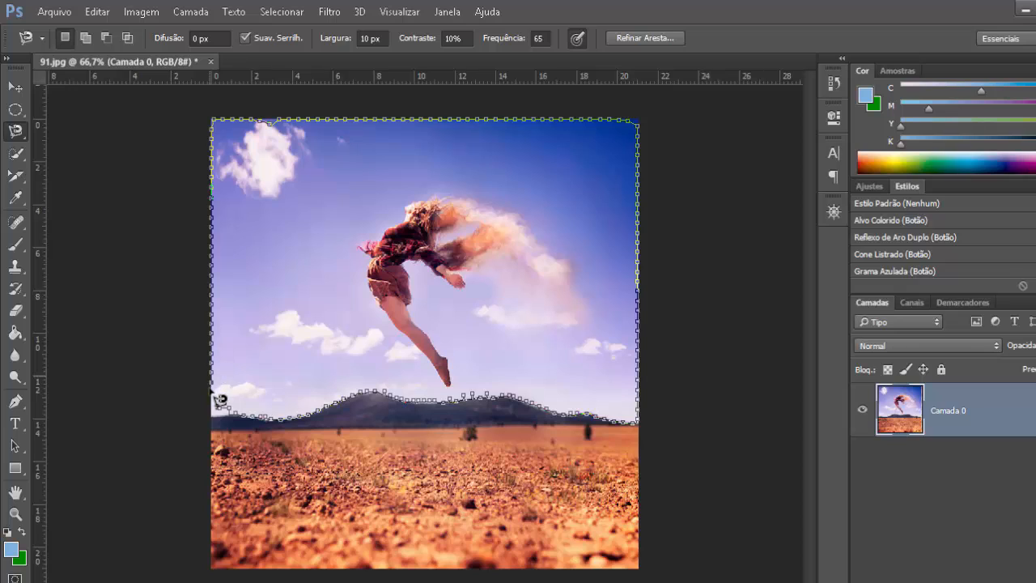
click(247, 422)
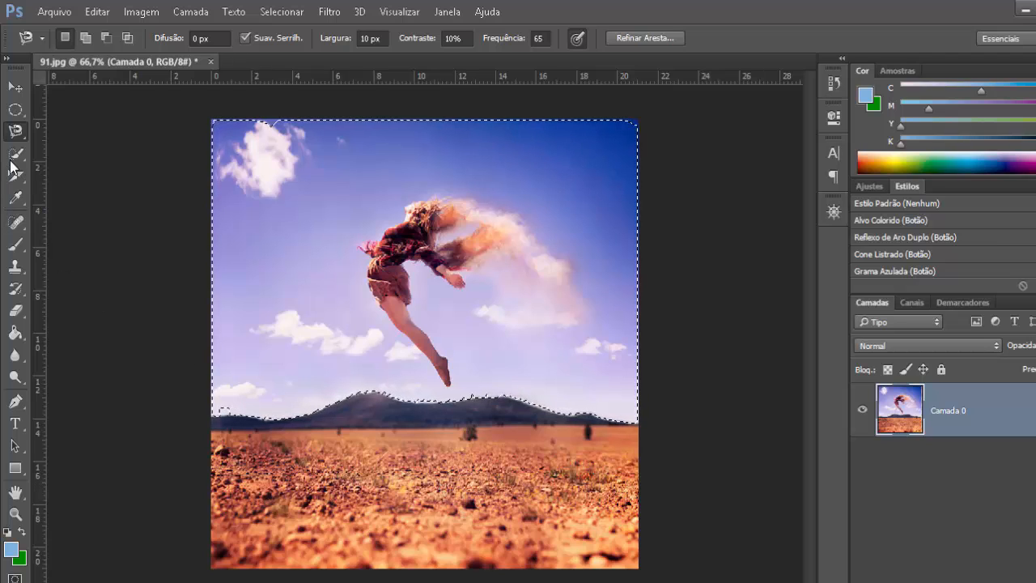
Step: Try moving the magnetically selected sky down over the desert, and restore the intact image with its selection
click(16, 85)
drag(431, 246, 417, 576)
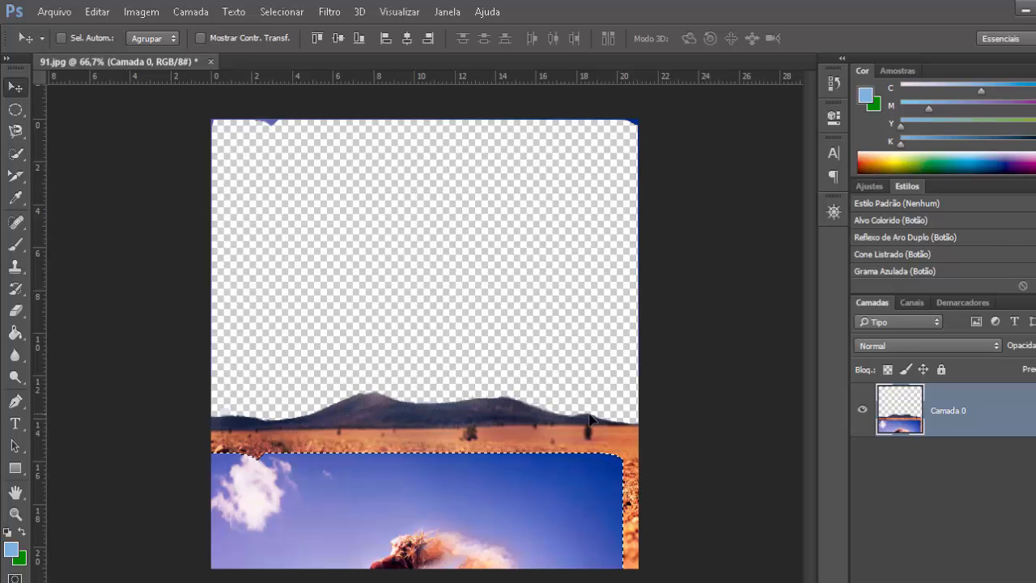
drag(541, 511, 550, 291)
key(ctrl)
key(ctrl+z)
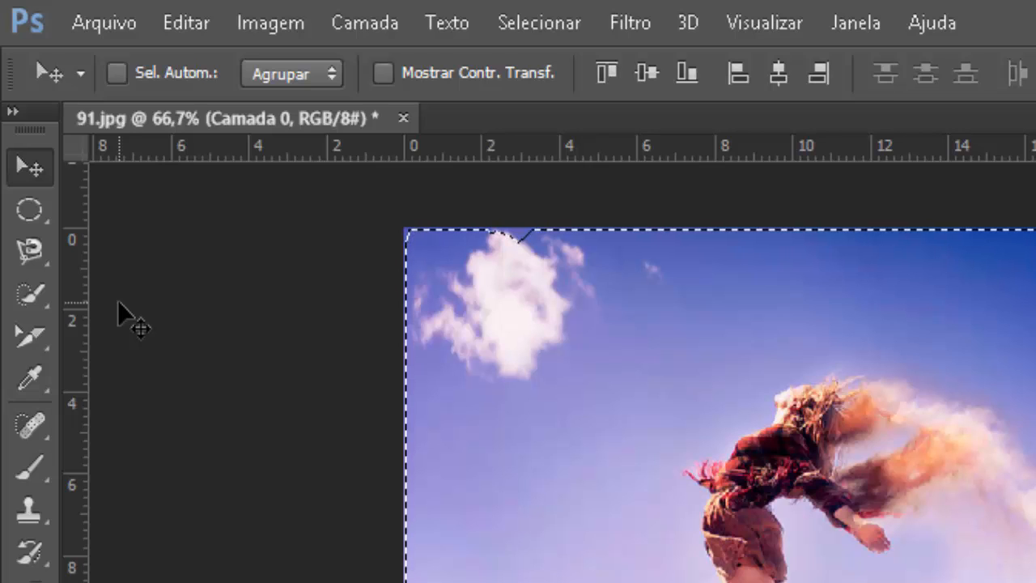
Step: Replace the sky outline with a Quick Selection of a desert patch below the mountains, and add the sky around the figure to it
click(45, 303)
right_click(46, 303)
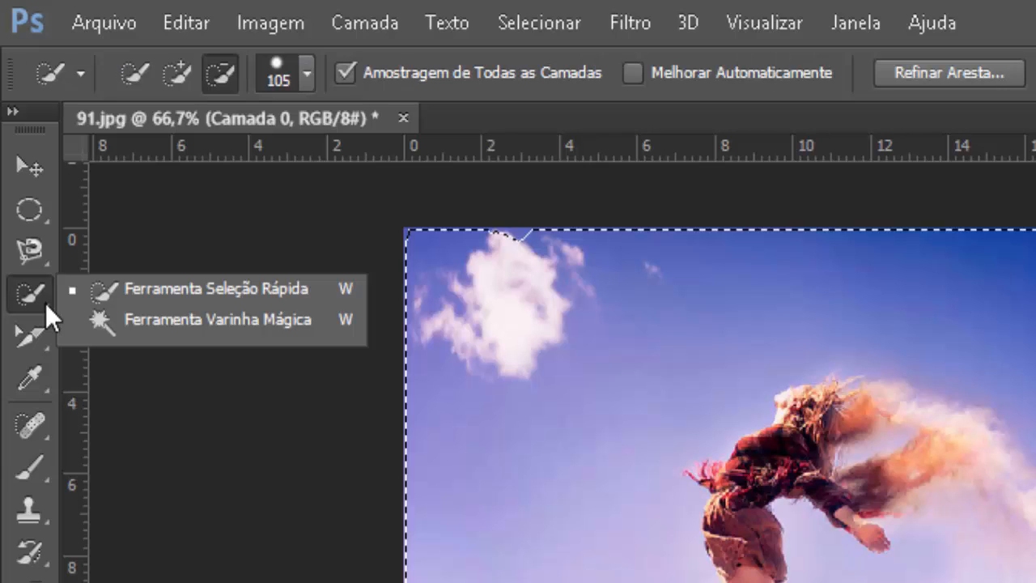
click(271, 294)
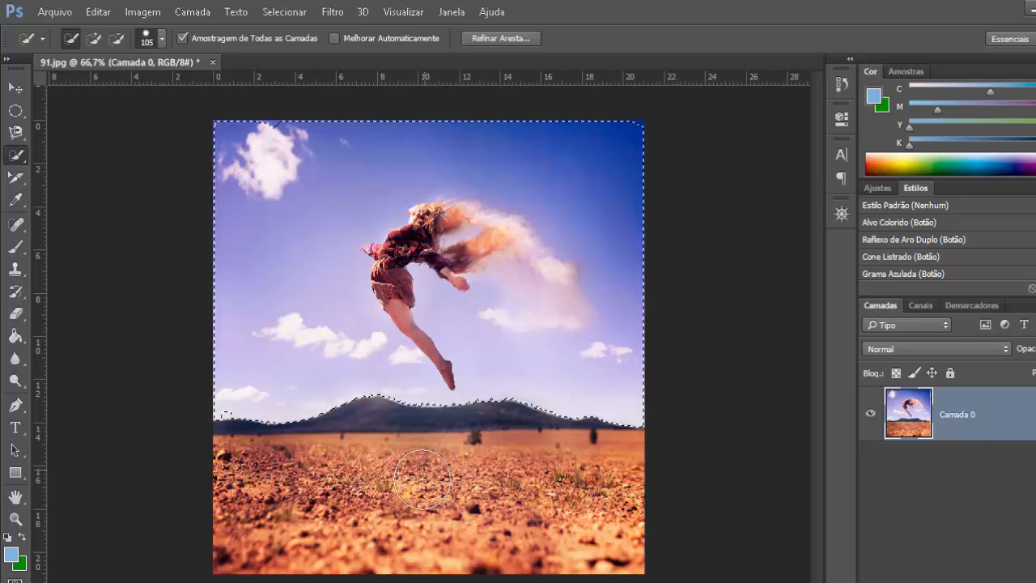
click(422, 480)
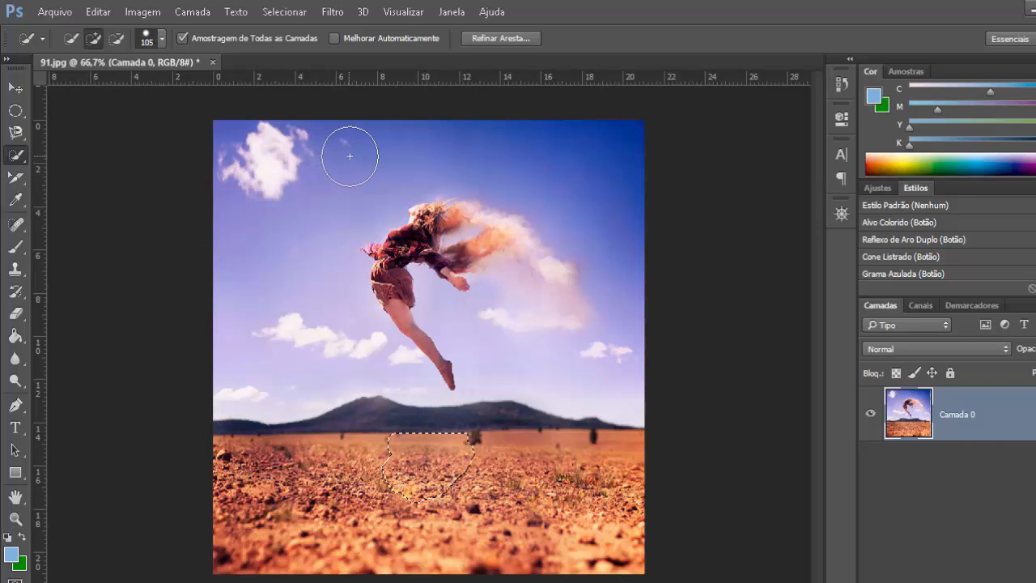
mouse_move(338, 157)
mouse_down()
mouse_move(510, 163)
mouse_move(569, 201)
mouse_up()
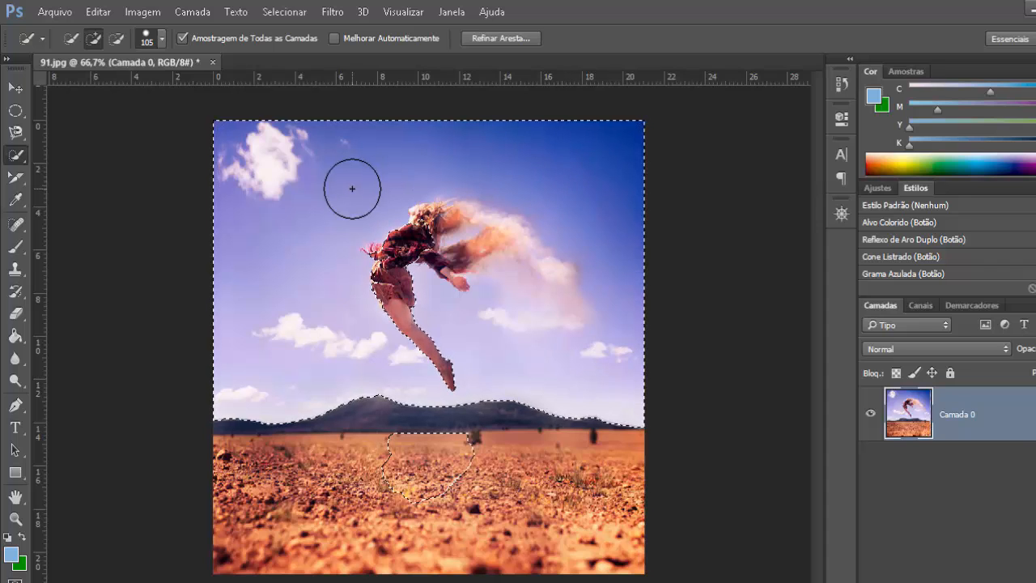
Step: Subtract the sky around the figure and above the mountains from the selection with the Quick Selection tool
click(117, 40)
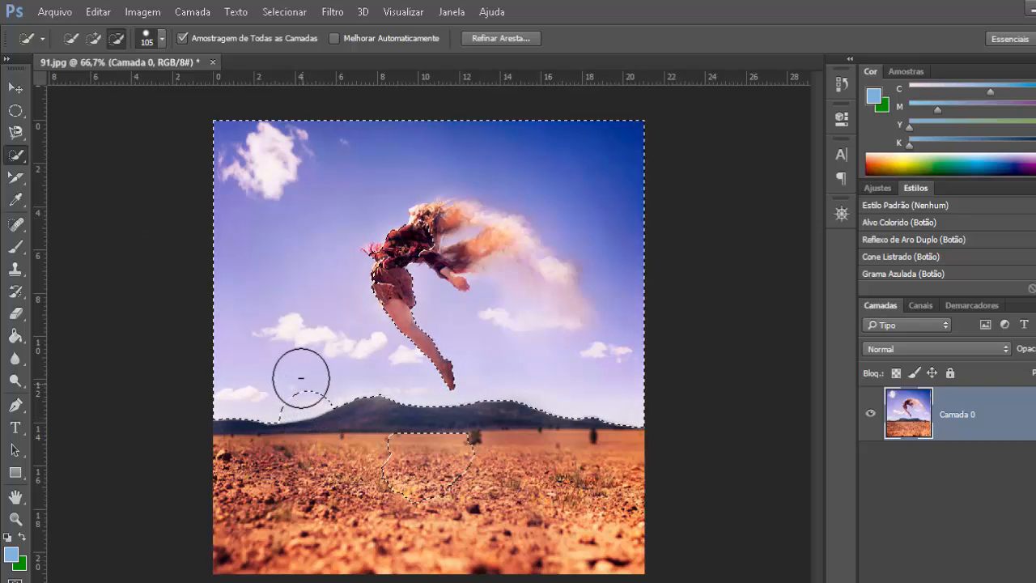
mouse_move(300, 374)
mouse_down()
mouse_move(289, 410)
mouse_move(275, 406)
mouse_move(254, 324)
mouse_move(274, 332)
mouse_move(312, 309)
mouse_up()
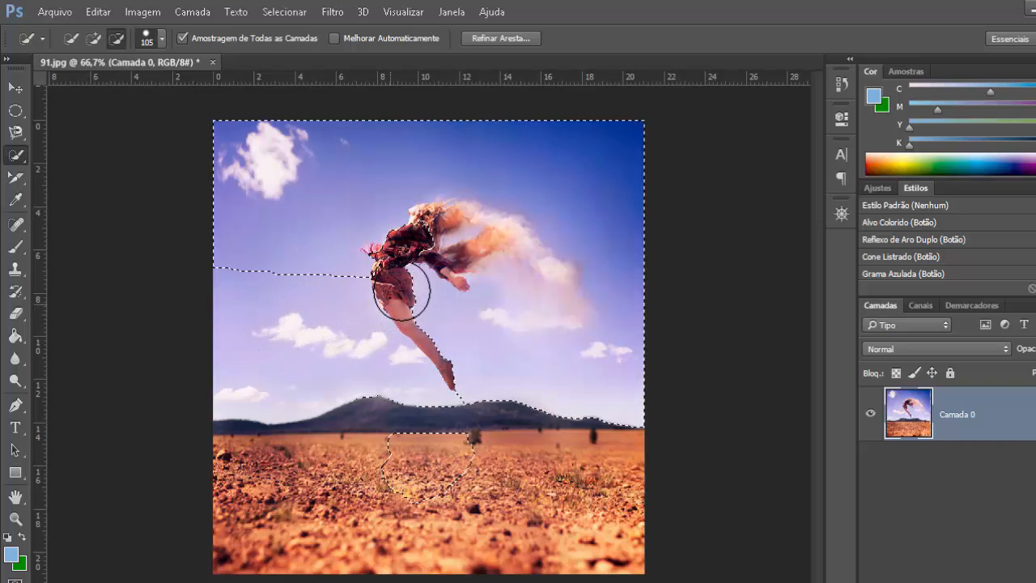
drag(324, 254, 399, 213)
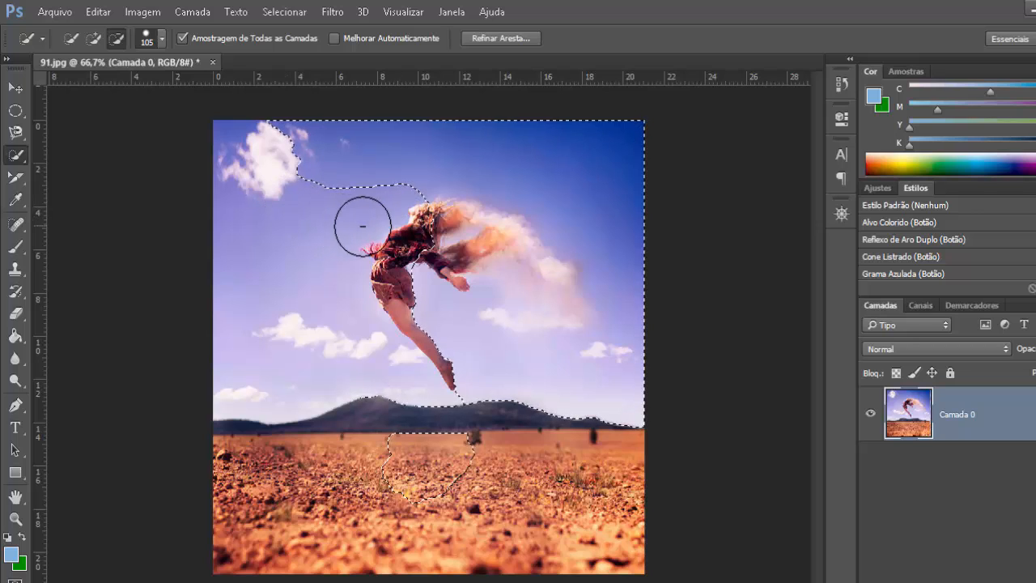
drag(348, 243, 186, 174)
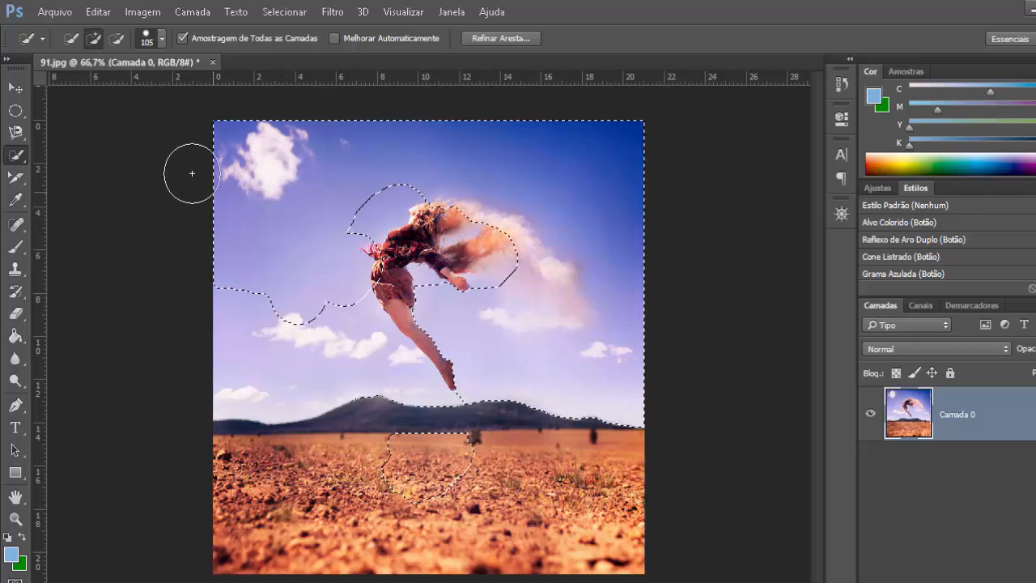
click(117, 40)
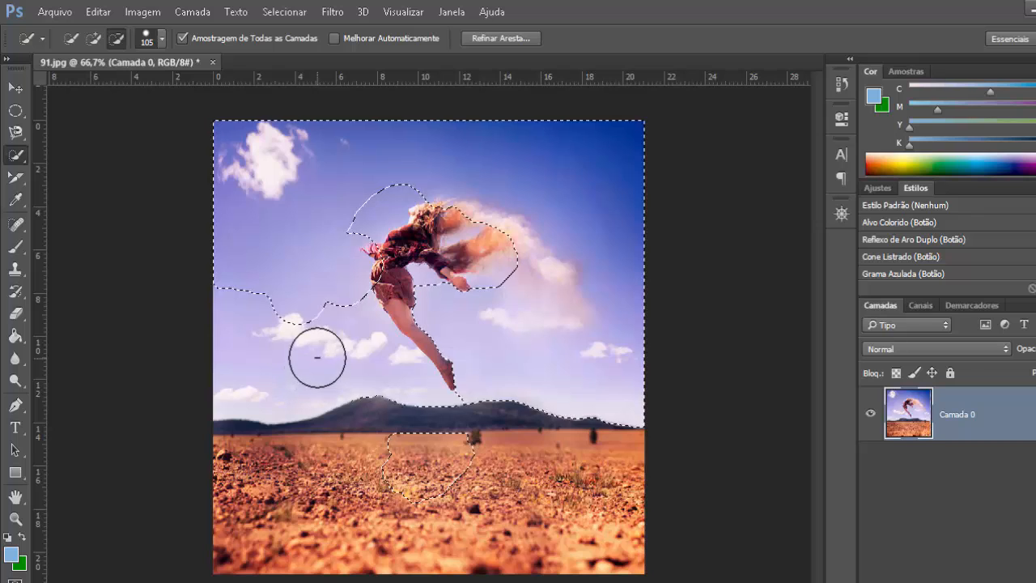
mouse_move(309, 318)
mouse_down()
mouse_move(288, 264)
mouse_move(276, 322)
mouse_move(242, 228)
mouse_move(157, 159)
mouse_up()
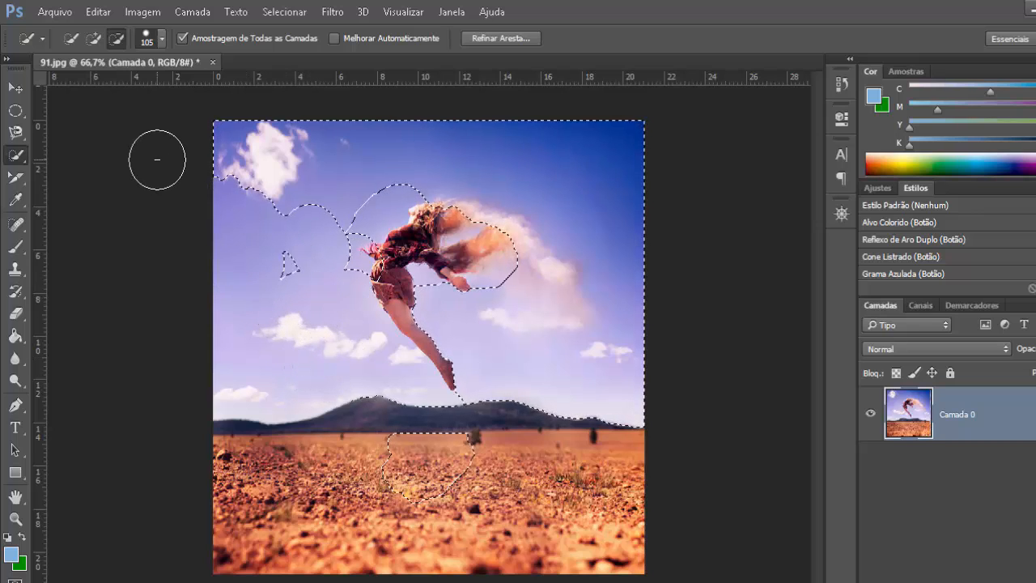
Step: Set the Quick Selection brush size to 84 px and its spacing to 119%
click(162, 40)
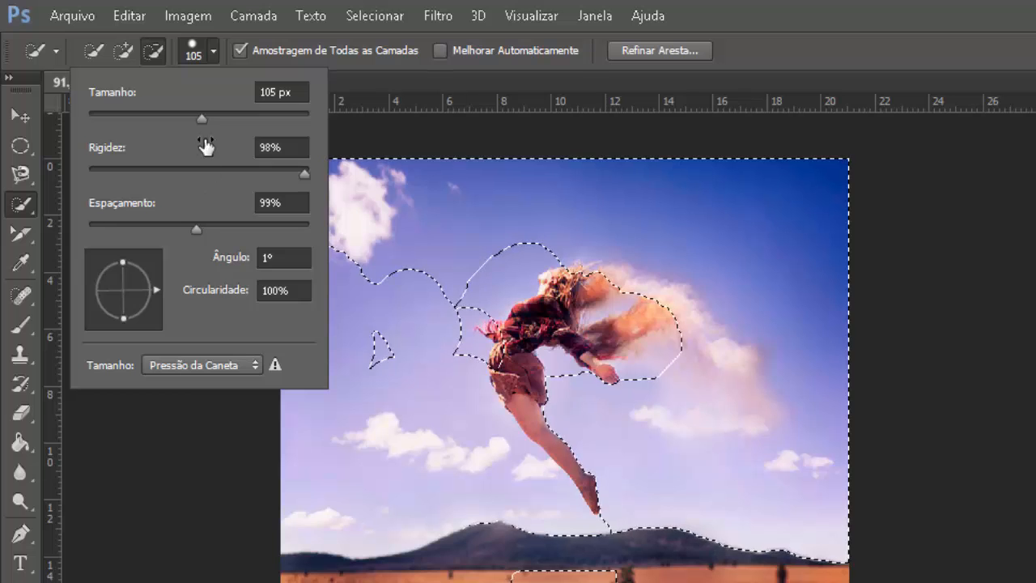
drag(203, 118, 275, 117)
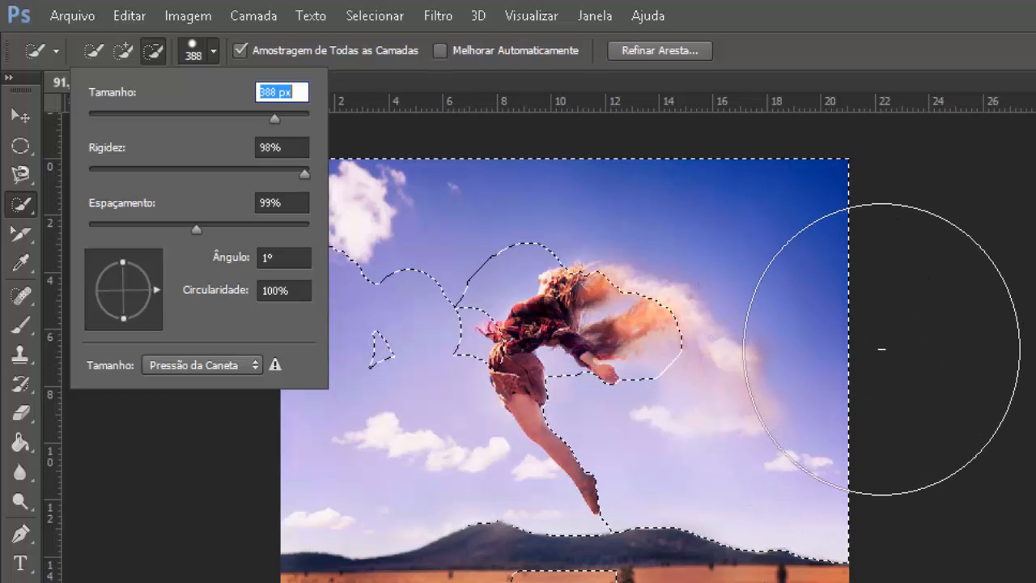
drag(278, 115, 124, 108)
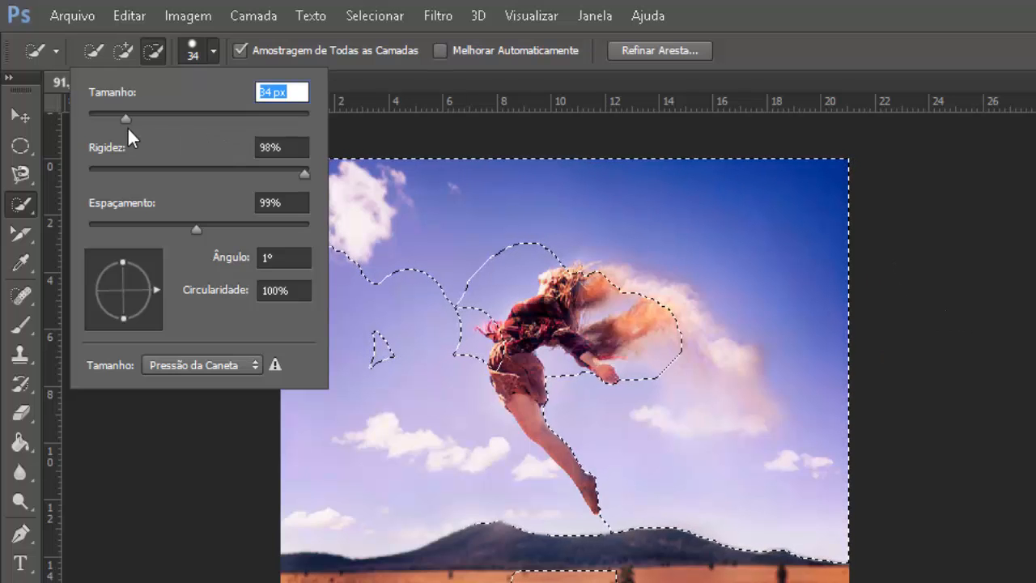
drag(126, 119, 180, 118)
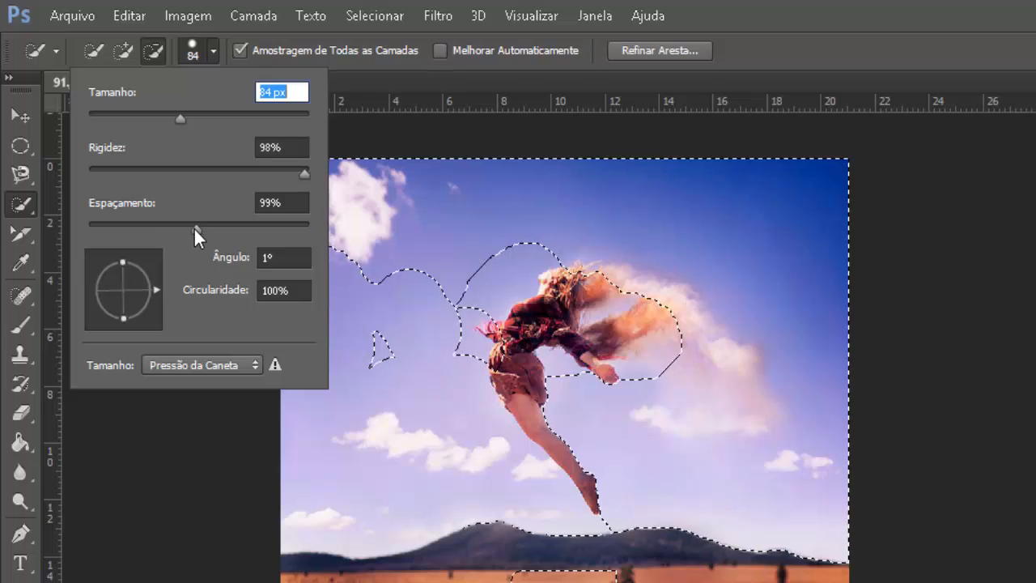
mouse_move(194, 227)
mouse_down()
mouse_move(114, 223)
mouse_move(209, 227)
mouse_up()
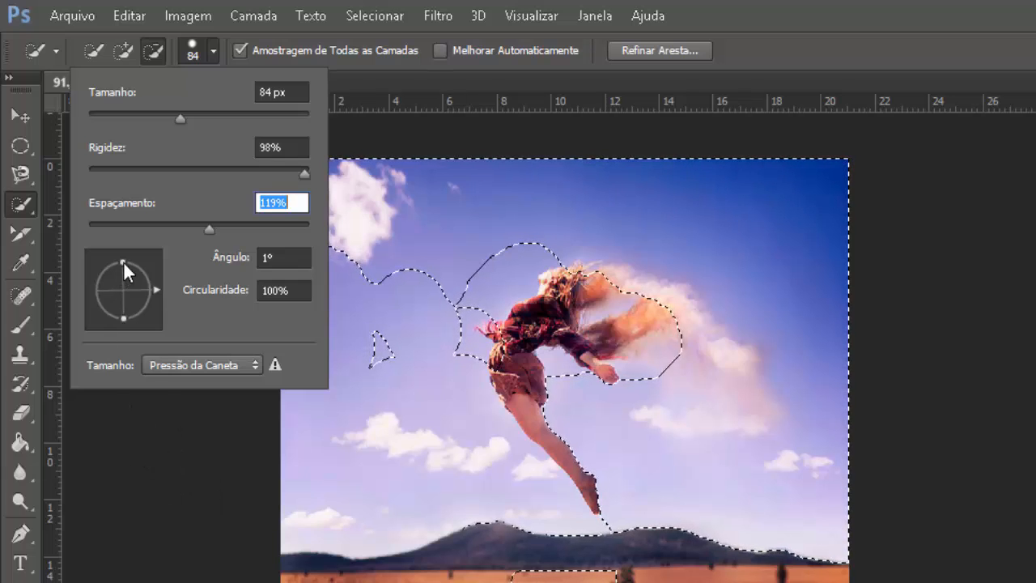
Step: Flatten the brush tip to 36% roundness and tilt it to an angle of -55°
drag(123, 261, 124, 285)
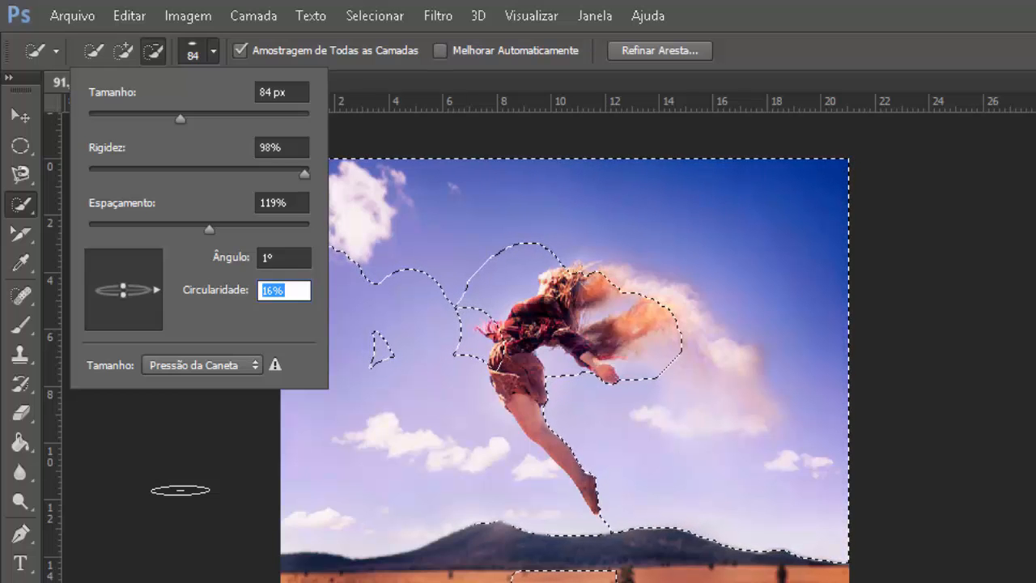
mouse_move(123, 280)
mouse_down()
mouse_move(120, 260)
mouse_move(130, 284)
mouse_up()
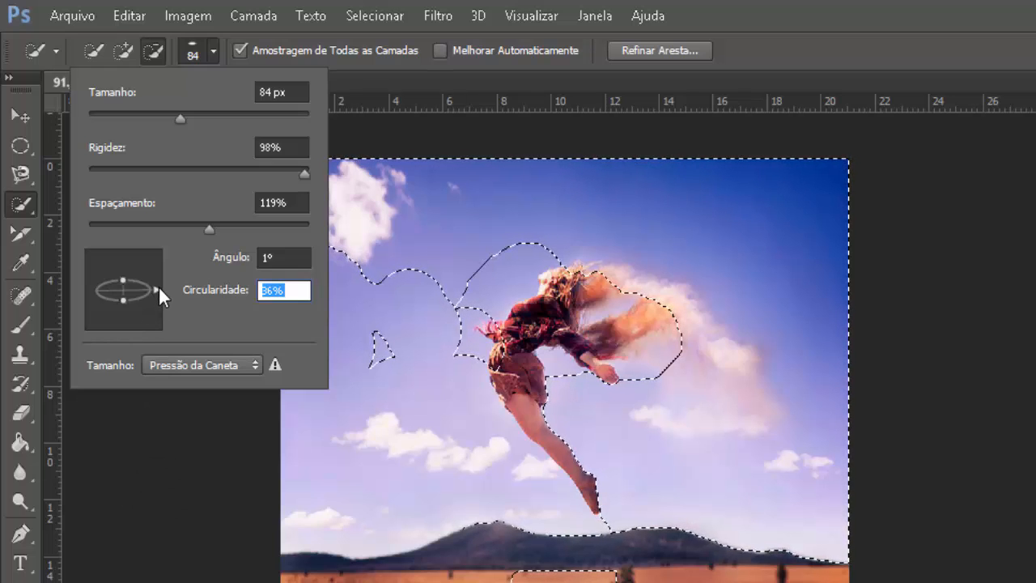
drag(158, 286, 141, 318)
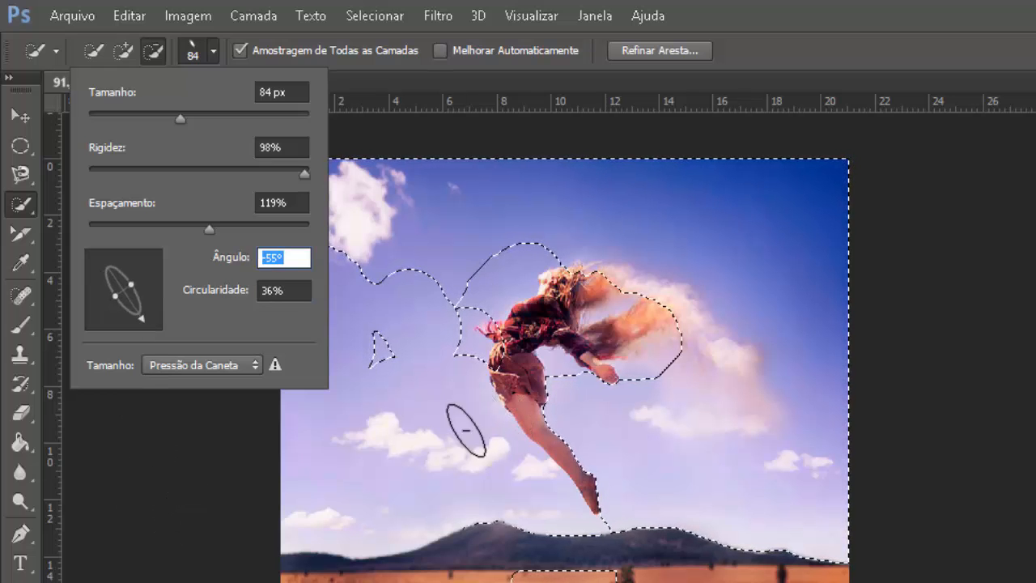
Step: Subtract the sky above and beside the figure using the tilted elliptical brush, and return the brush tip to a round shape
mouse_move(416, 293)
mouse_down()
mouse_move(444, 263)
mouse_move(510, 243)
mouse_move(379, 288)
mouse_move(442, 258)
mouse_move(575, 225)
mouse_up()
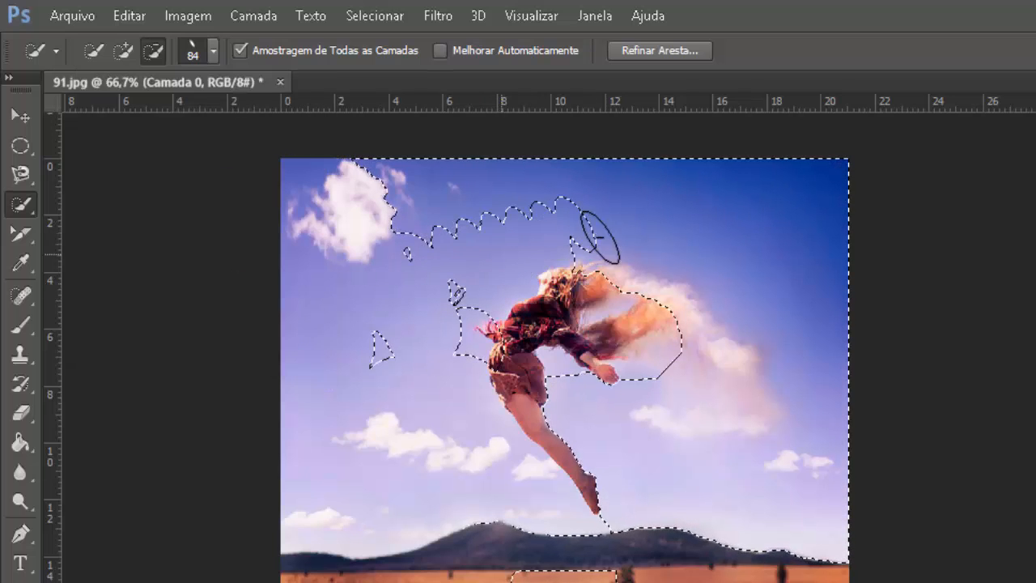
mouse_move(640, 322)
mouse_down()
mouse_move(734, 312)
mouse_move(693, 355)
mouse_move(649, 362)
mouse_move(740, 357)
mouse_move(631, 396)
mouse_up()
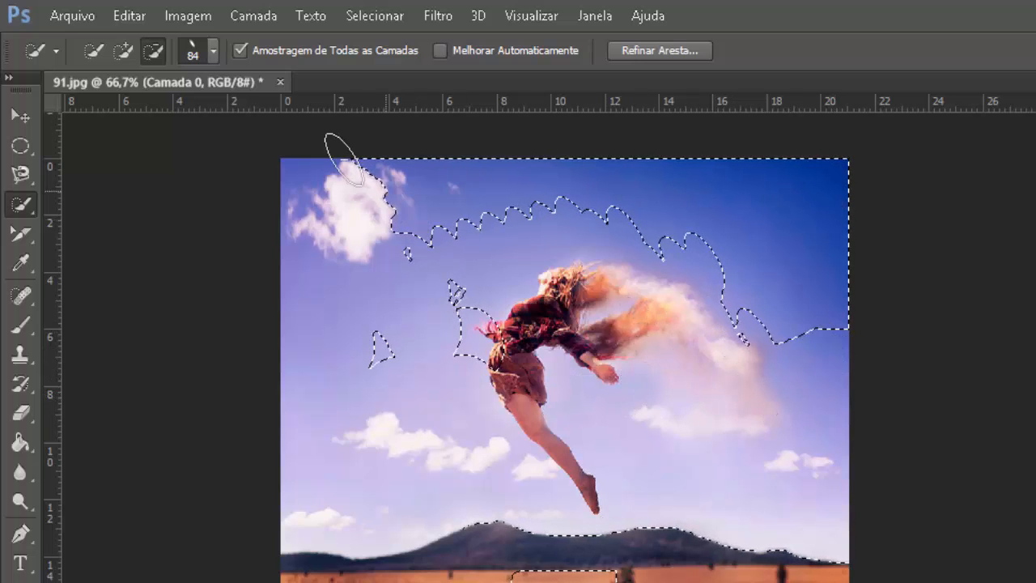
click(214, 53)
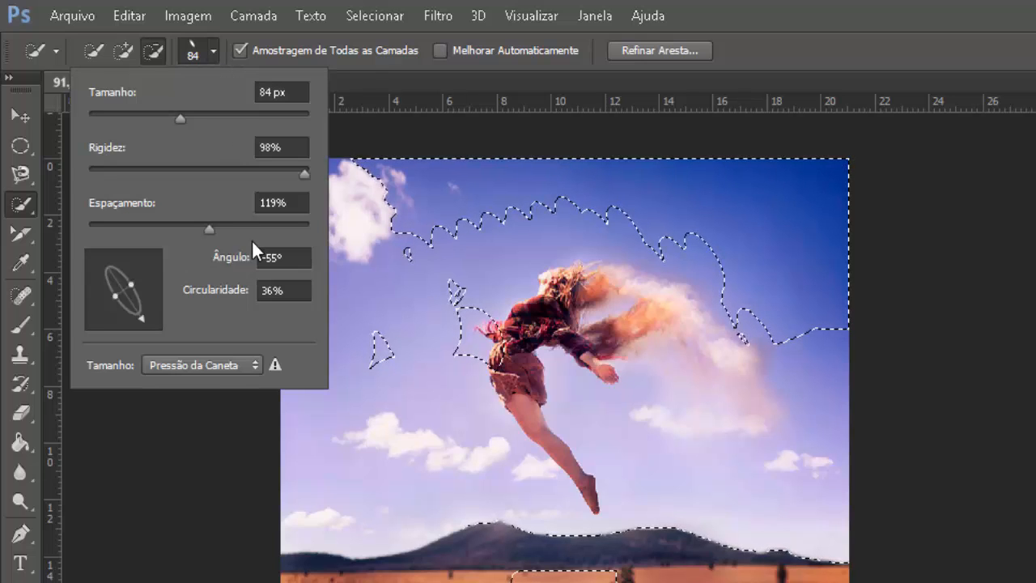
mouse_move(143, 297)
mouse_down()
mouse_move(137, 315)
mouse_move(166, 288)
mouse_up()
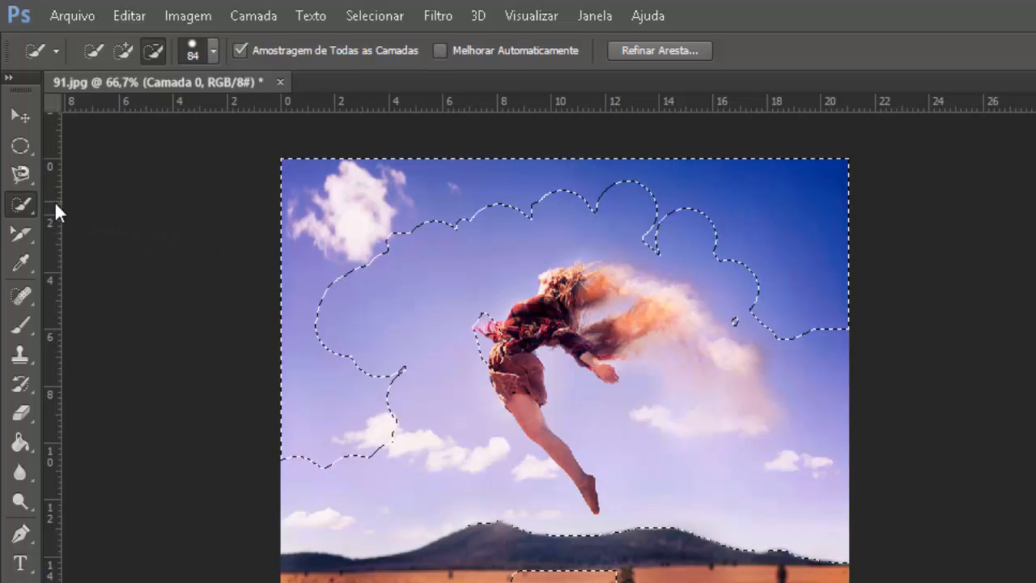
Step: Select the desert ground with the Magic Wand, and replace it with a selection of the upper blue sky
click(33, 208)
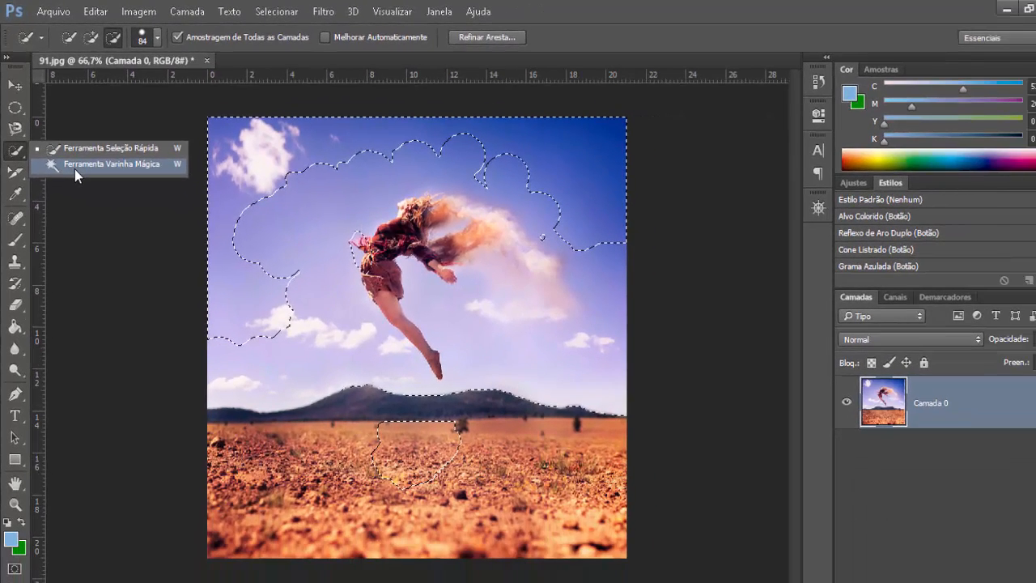
click(75, 170)
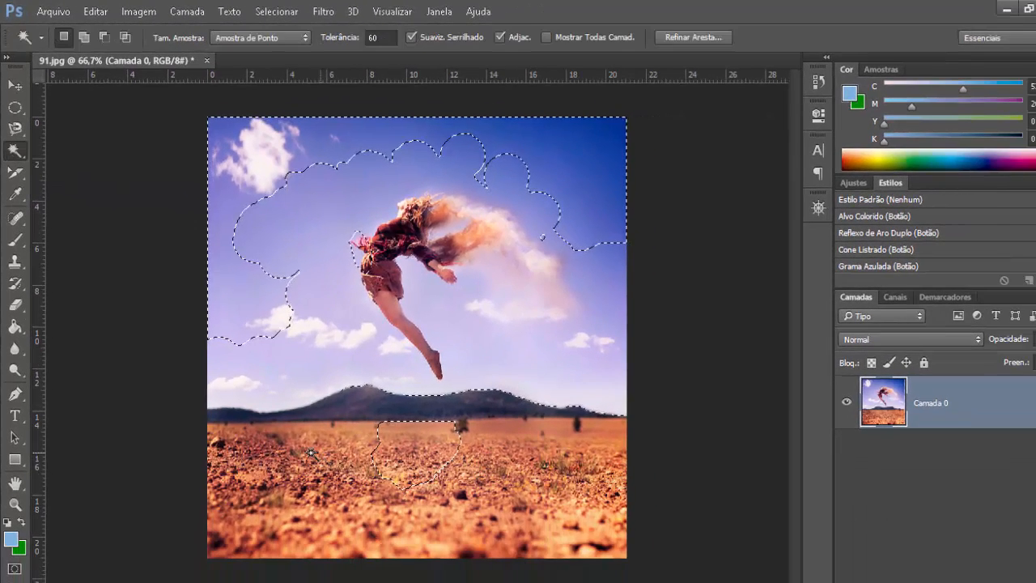
click(473, 469)
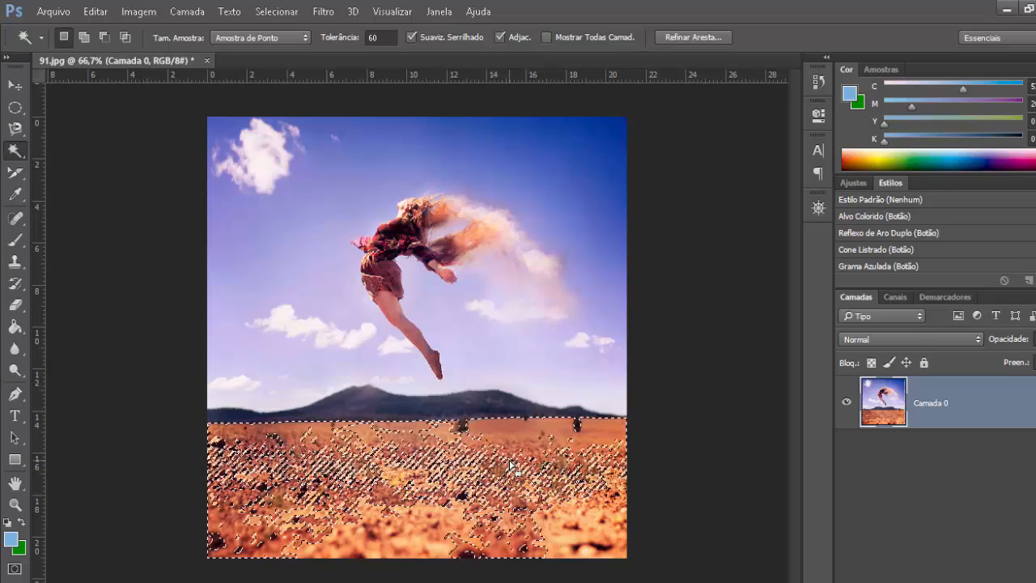
click(414, 135)
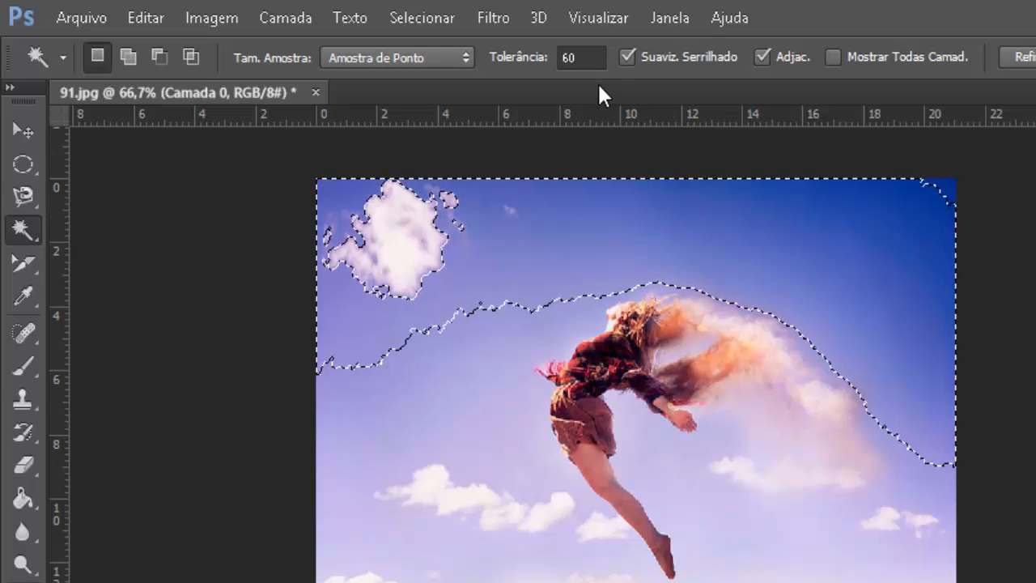
Step: Set the Magic Wand tolerance to 100 and reselect the sky from the area beside the figure
click(590, 58)
text(100)
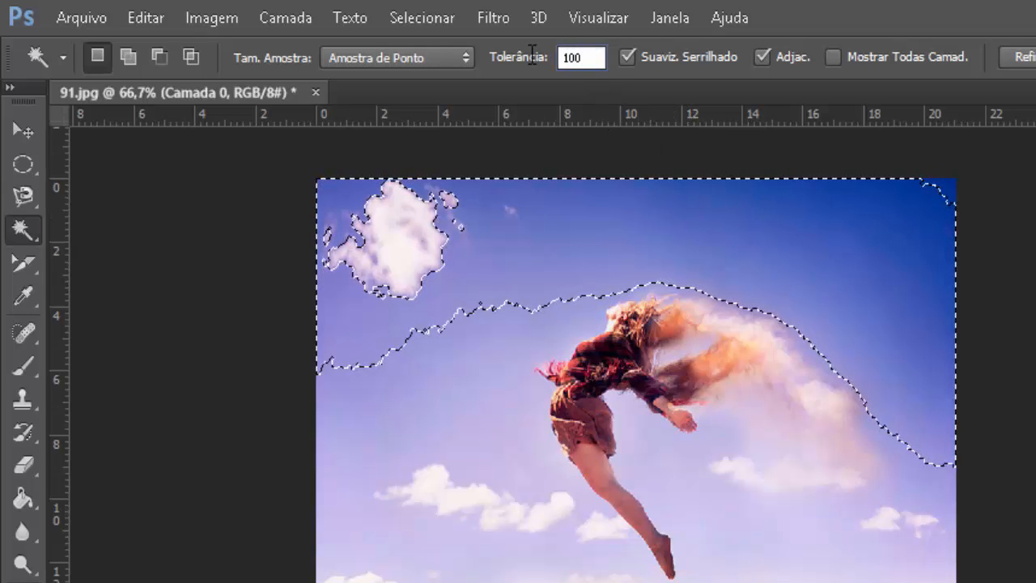
key(Return)
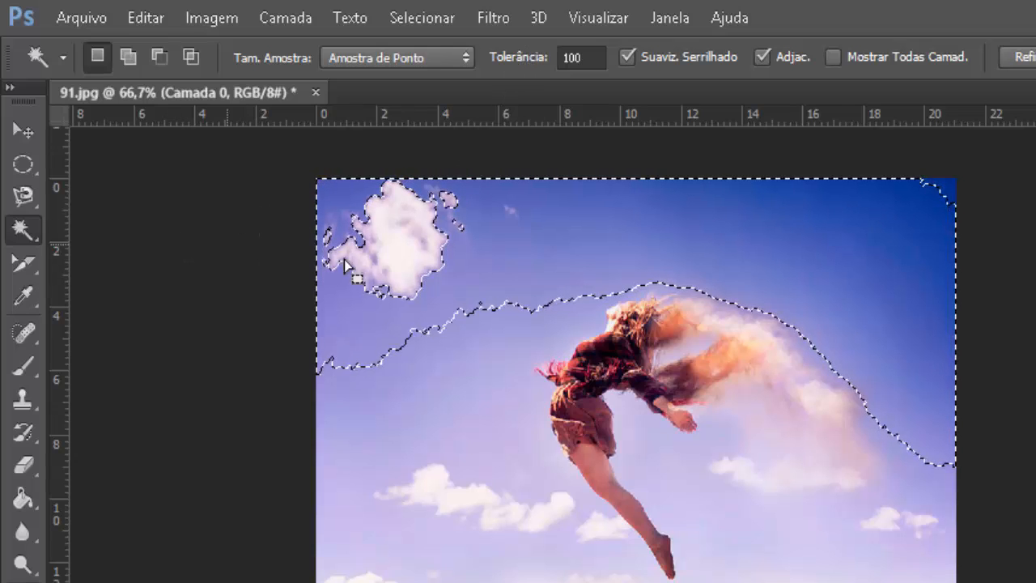
click(512, 335)
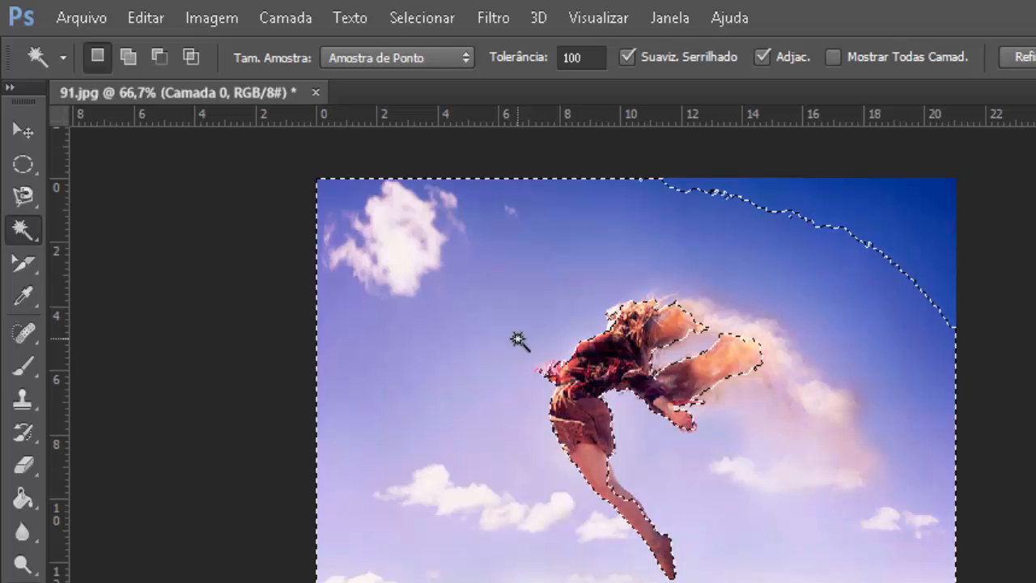
click(831, 201)
click(515, 322)
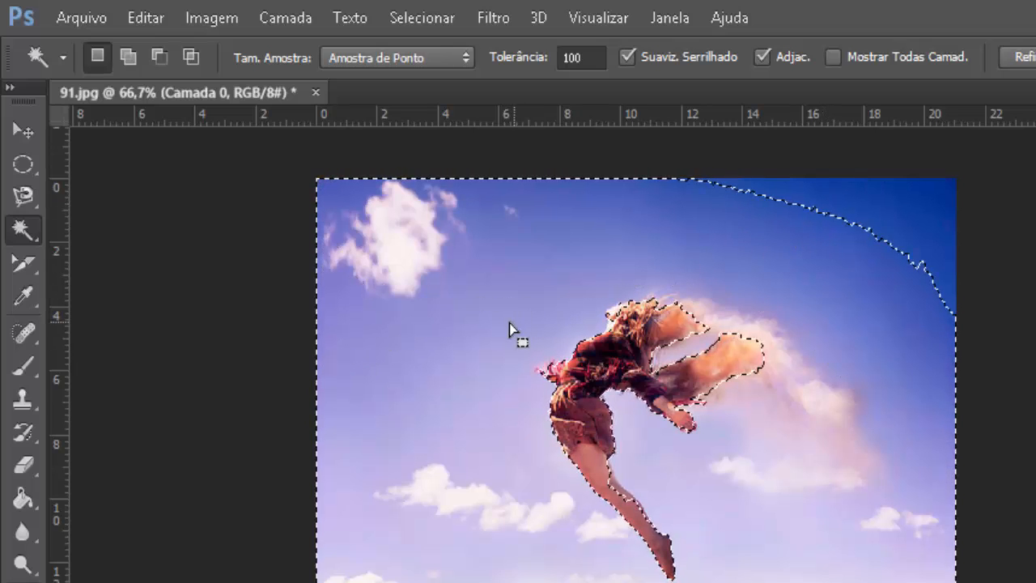